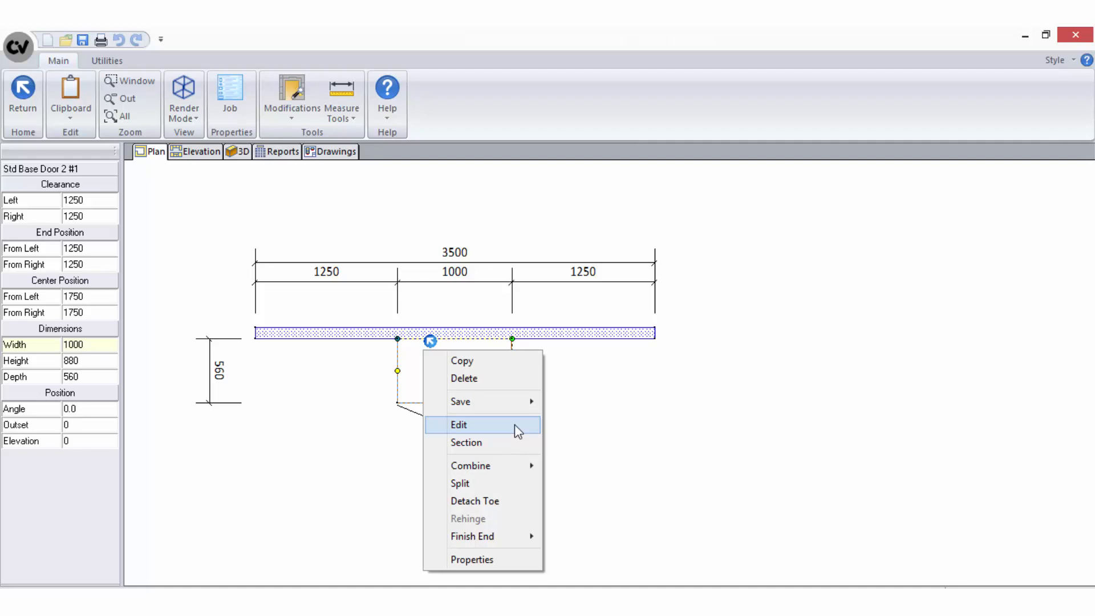
# Open the Std Base Door 2 cabinet on the wall for editing
pyautogui.click(514, 425)
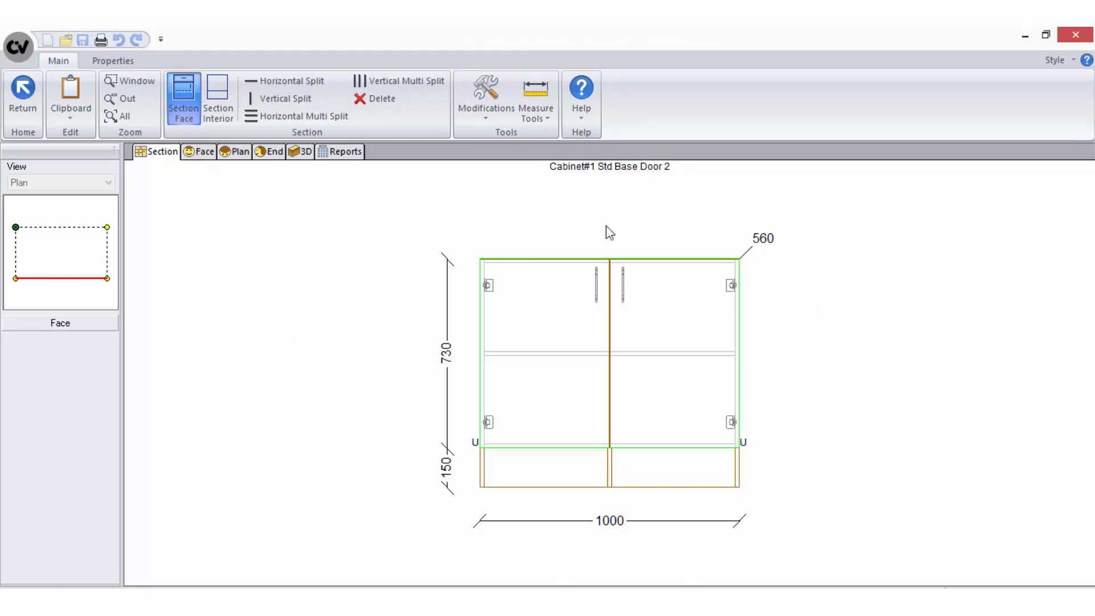
# Hide the labels of the cabinet editor's views and show them again
pyautogui.rightClick(361, 152)
pyautogui.click(372, 160)
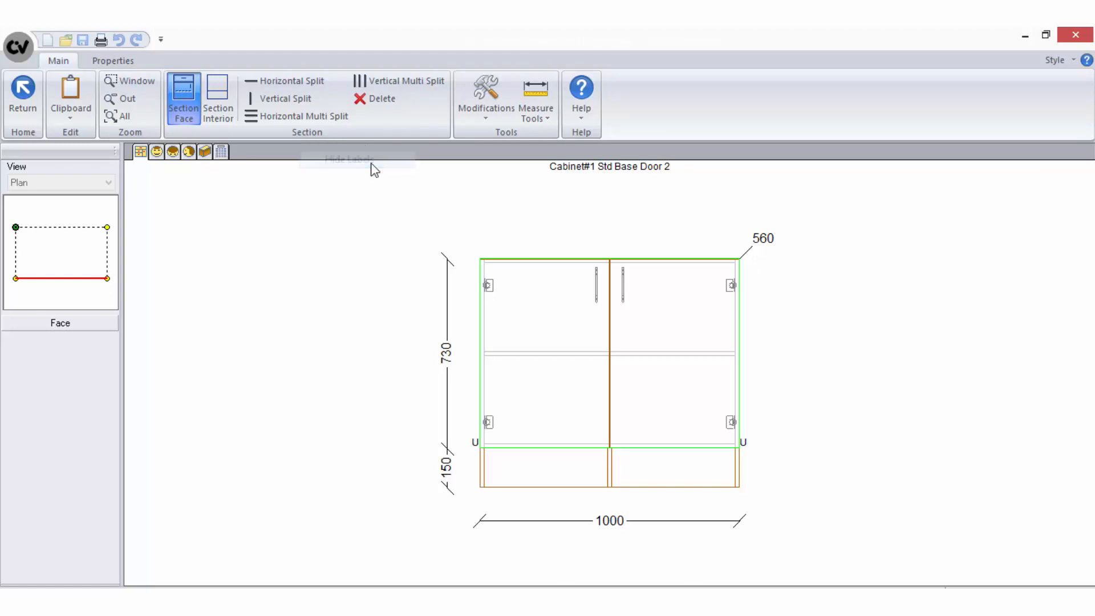
pyautogui.rightClick(269, 151)
pyautogui.click(281, 164)
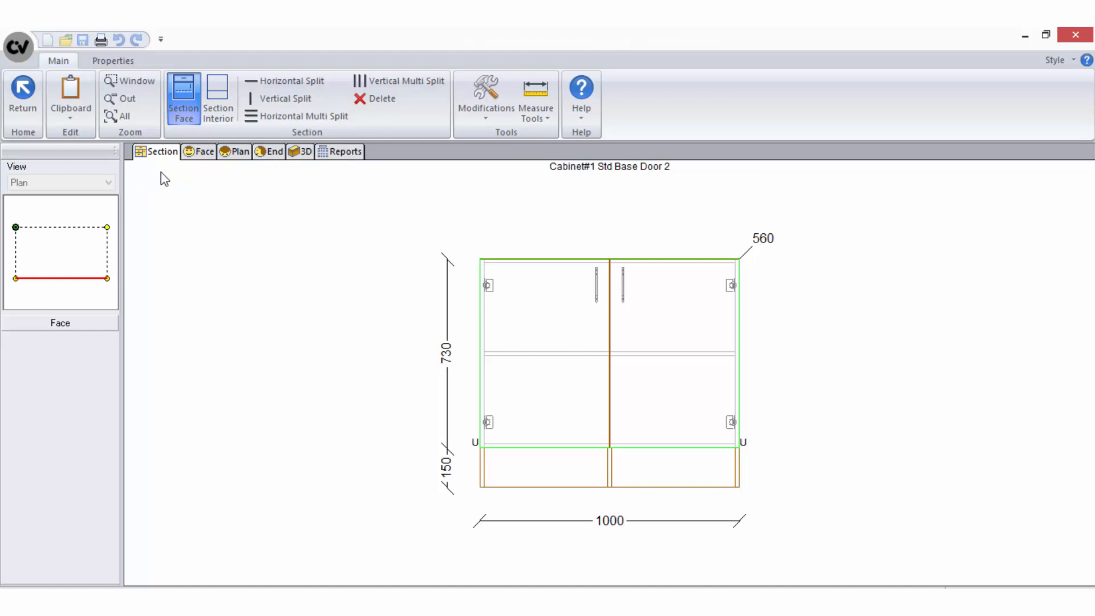
# Examine the cabinet's face, plan, end and 3D views and its parts report, and return to the section view
pyautogui.click(203, 152)
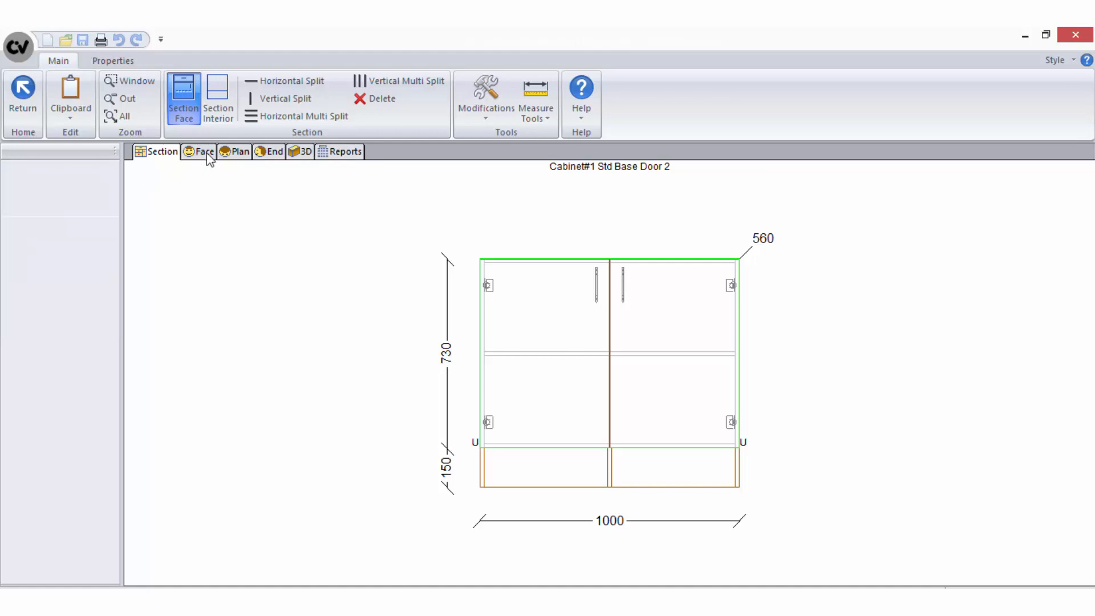
pyautogui.click(234, 153)
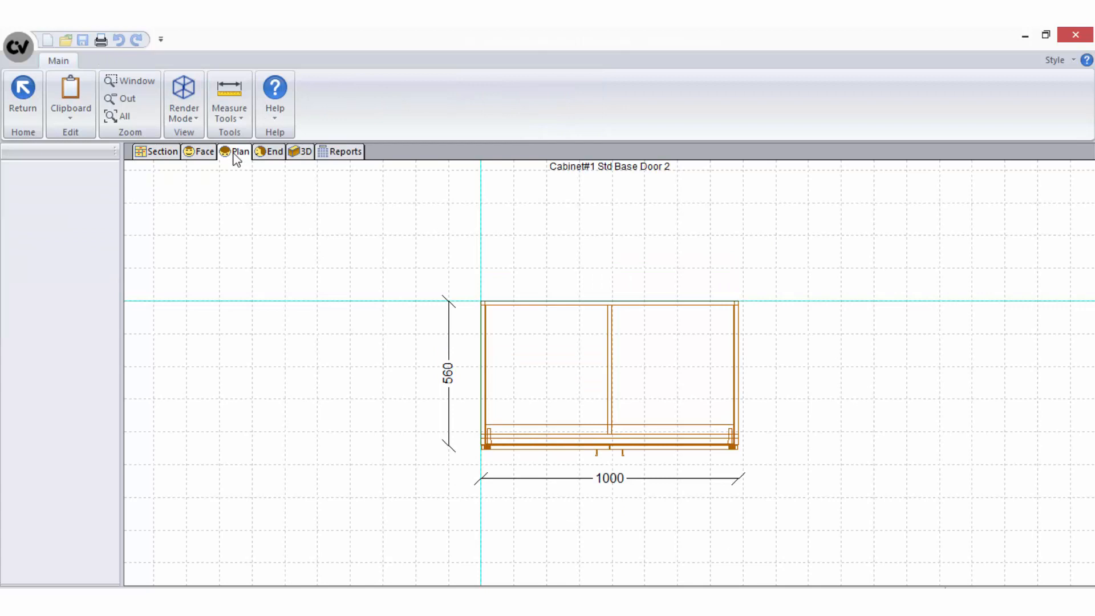
pyautogui.click(266, 153)
pyautogui.click(305, 154)
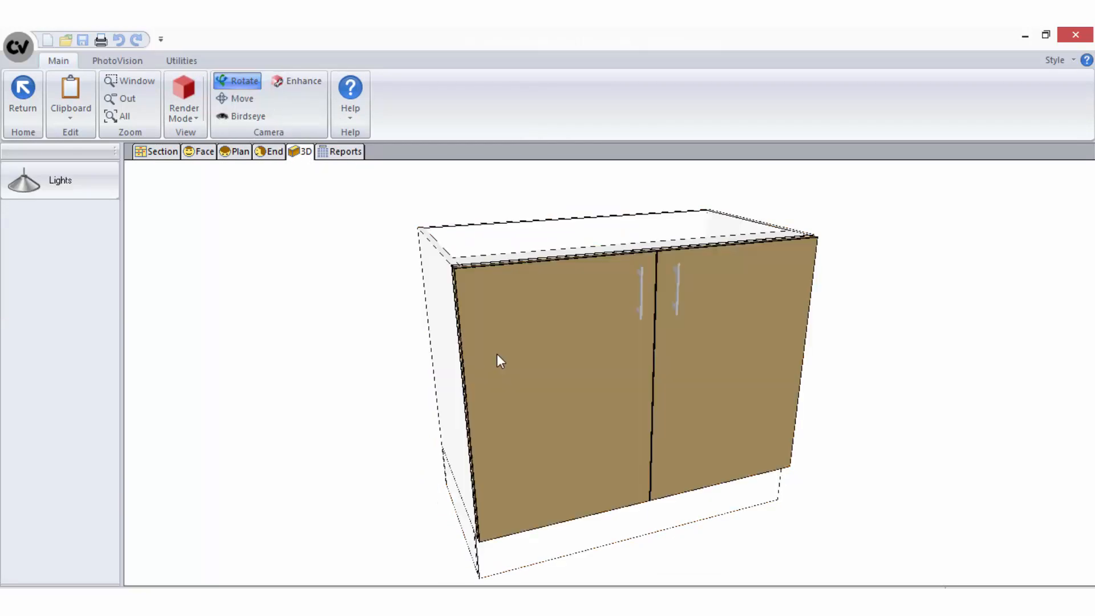
pyautogui.click(340, 151)
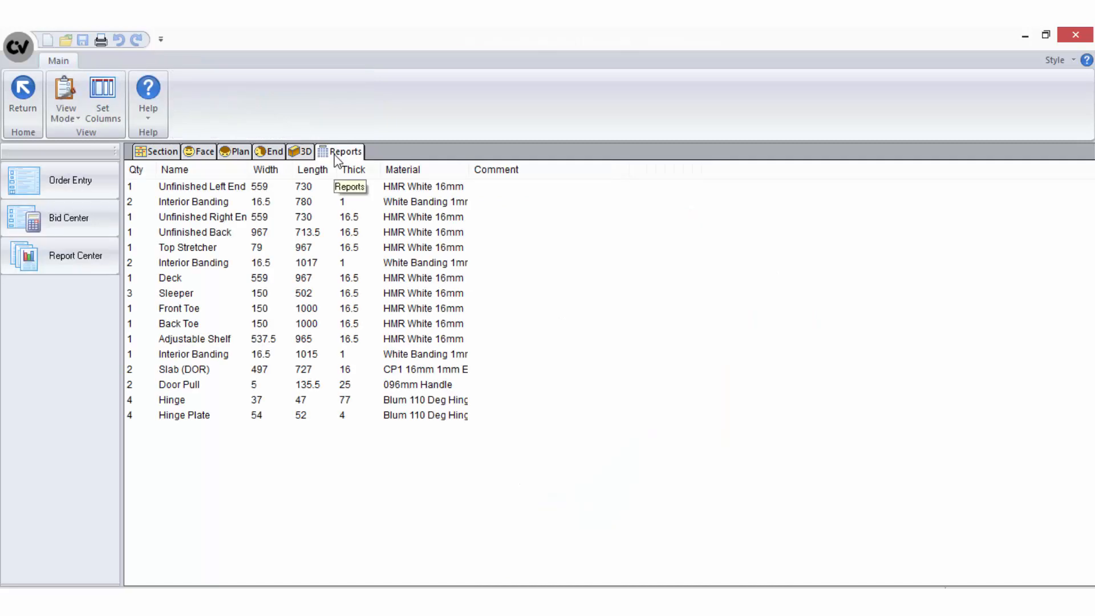
pyautogui.click(210, 166)
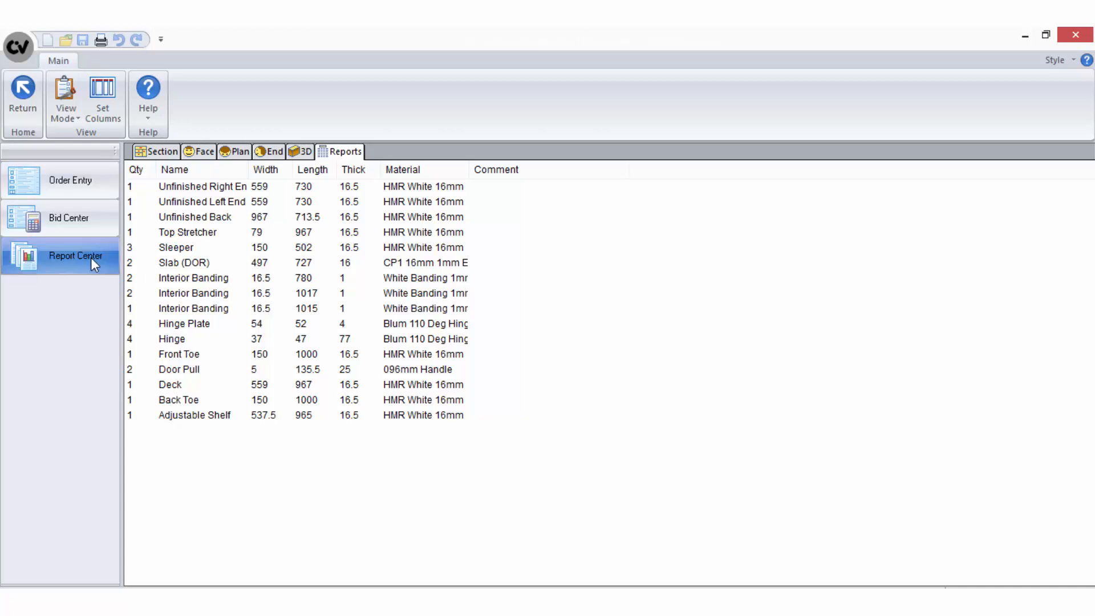
pyautogui.click(164, 153)
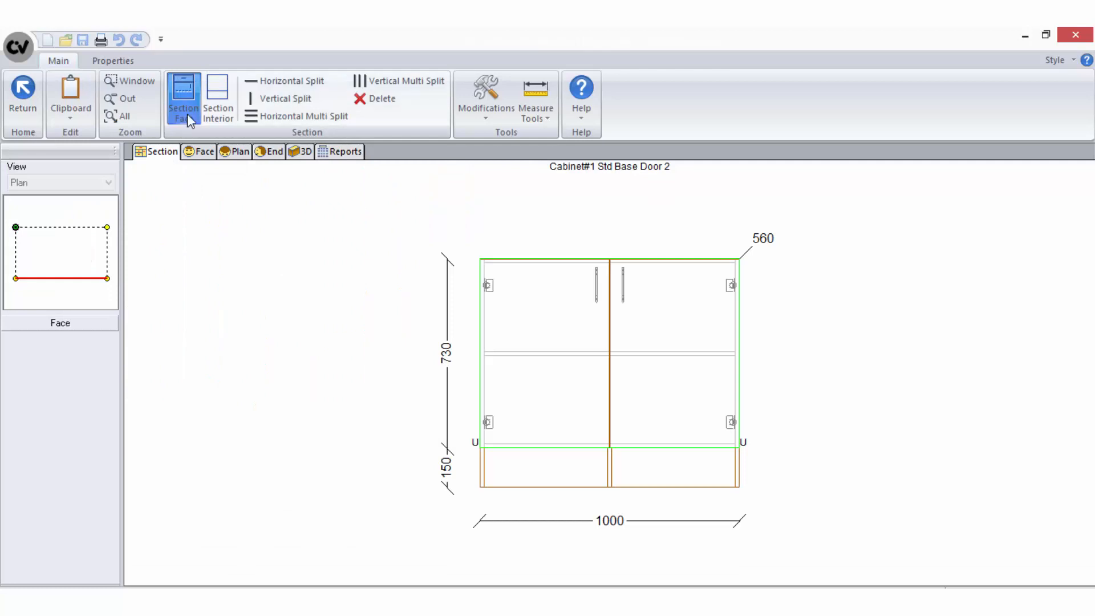
# Inspect the type and size properties of the cabinet's pair-door face opening
pyautogui.rightClick(542, 290)
pyautogui.click(355, 313)
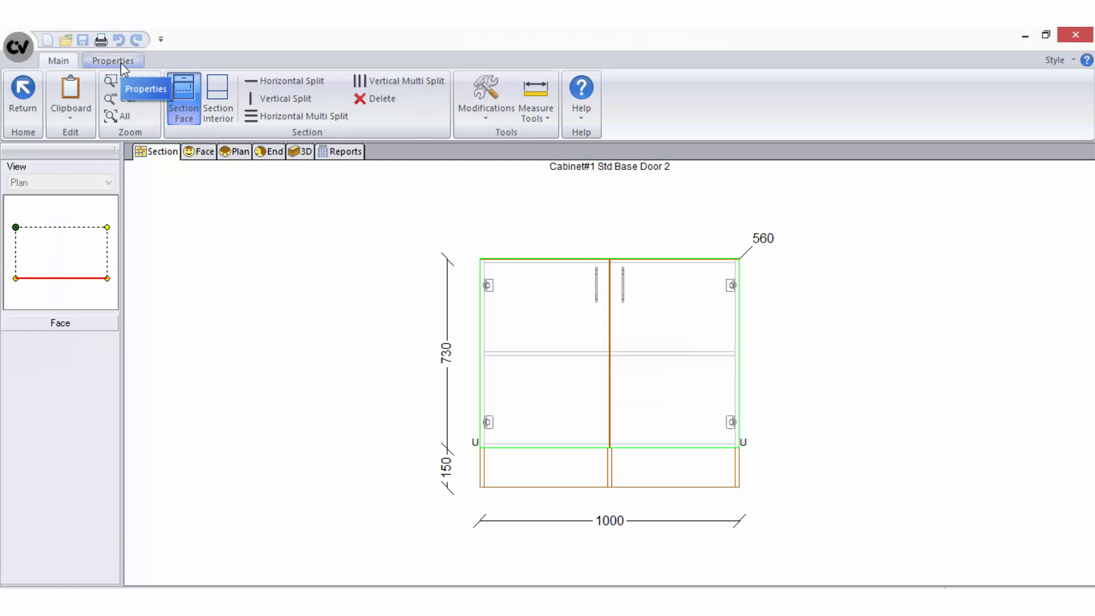
pyautogui.click(567, 301)
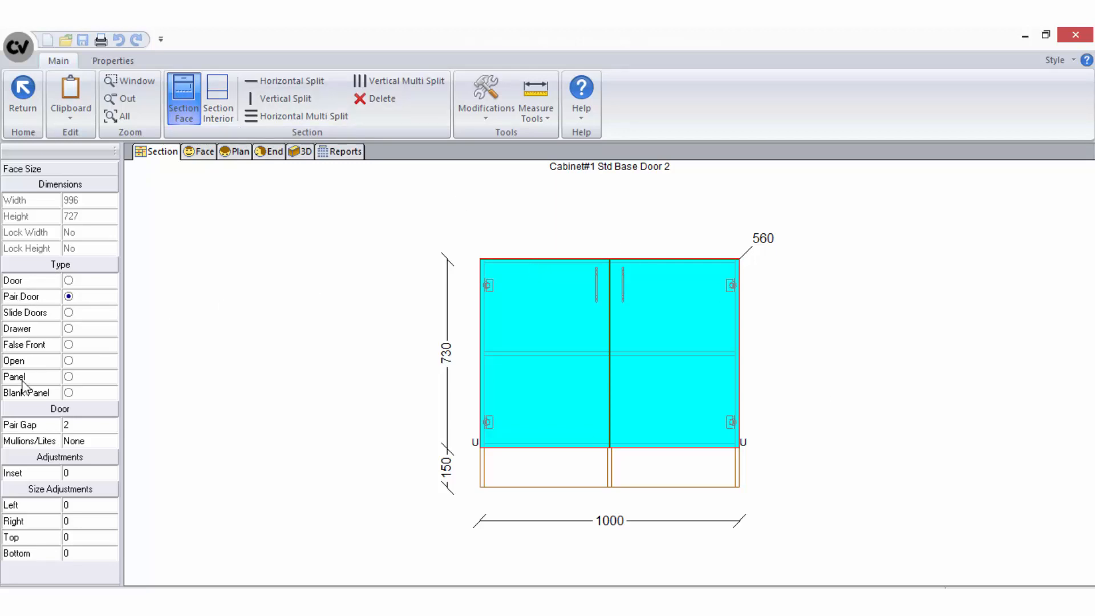
# Inspect the properties of the interior openings and the adjustable shelf, and return to the face section
pyautogui.click(216, 112)
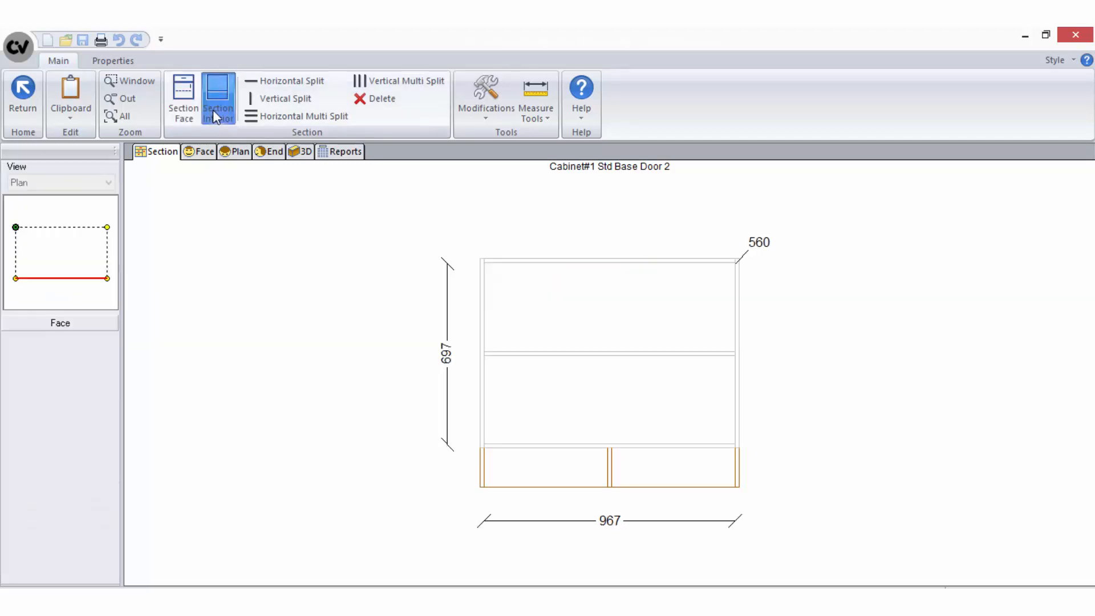
pyautogui.click(587, 311)
pyautogui.click(598, 354)
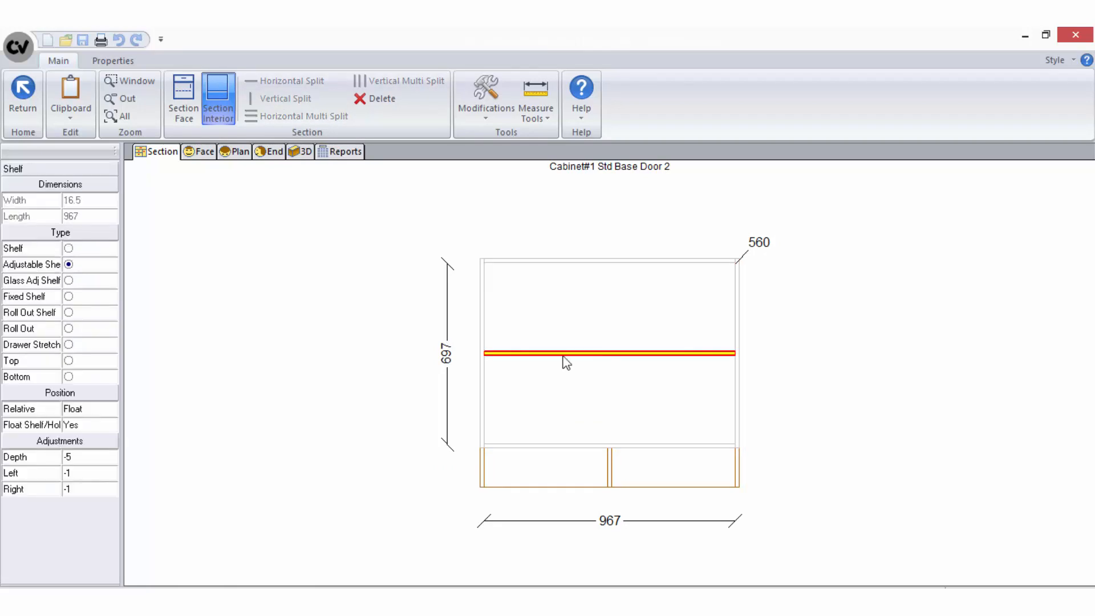
pyautogui.click(638, 415)
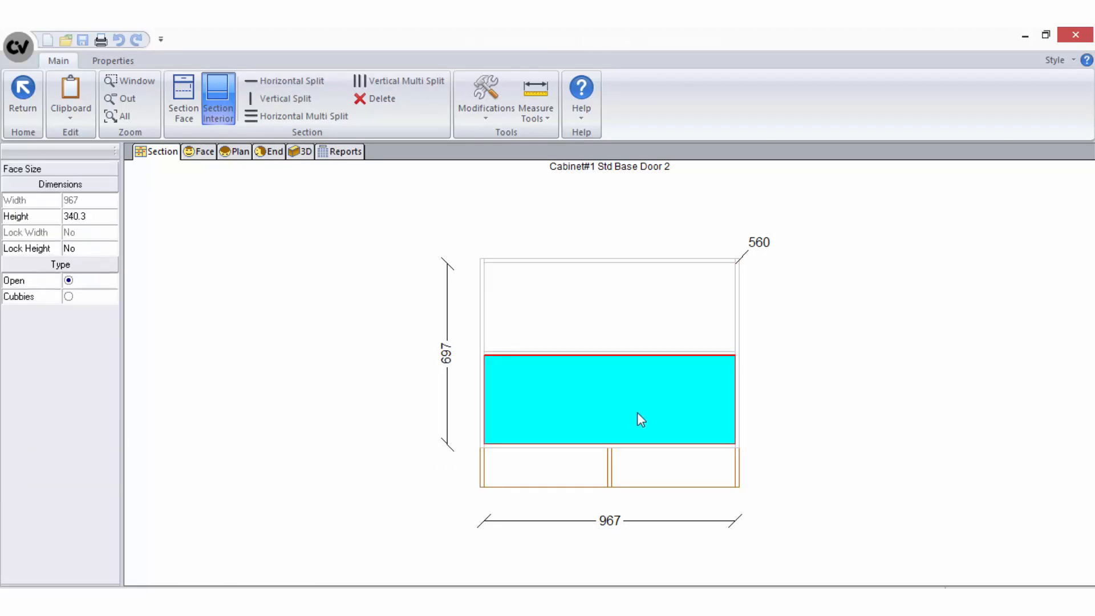
pyautogui.click(180, 111)
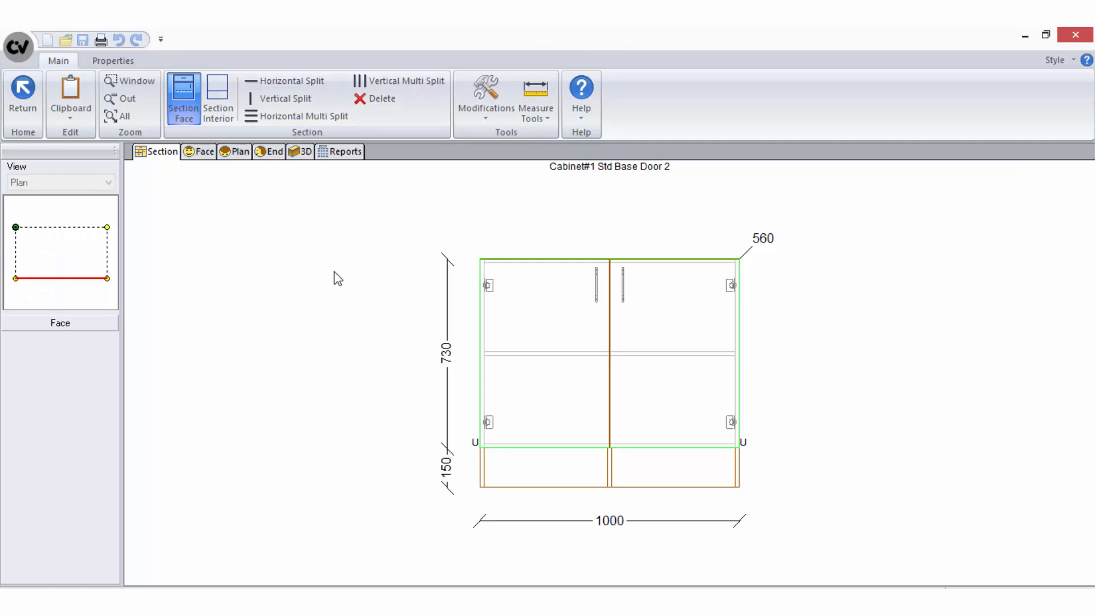
# Split the cabinet face horizontally and divide the upper opening with a vertical split
pyautogui.click(306, 86)
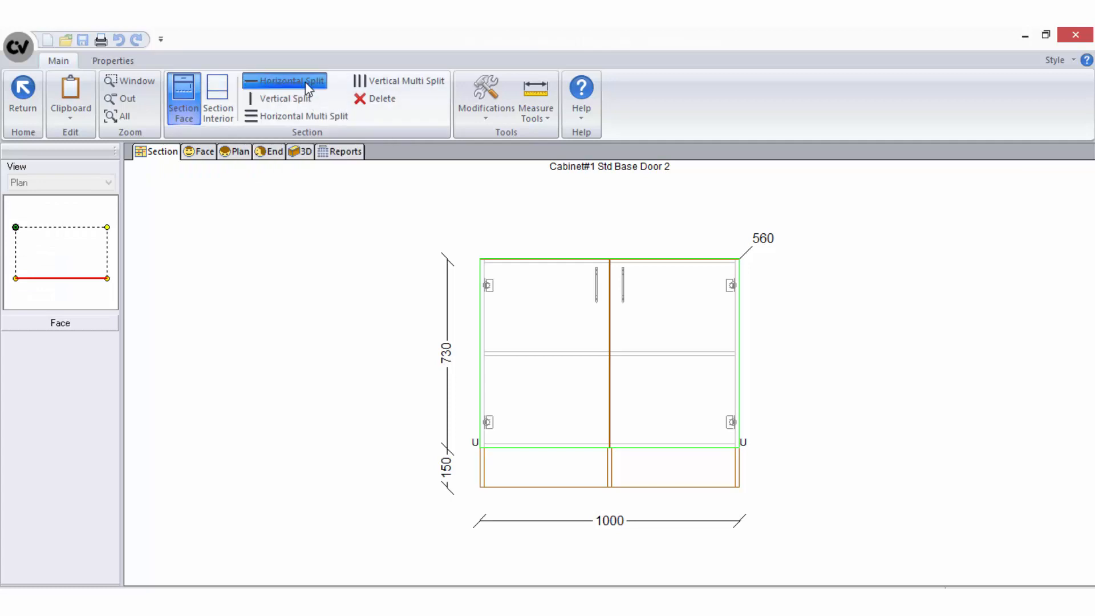
pyautogui.click(549, 307)
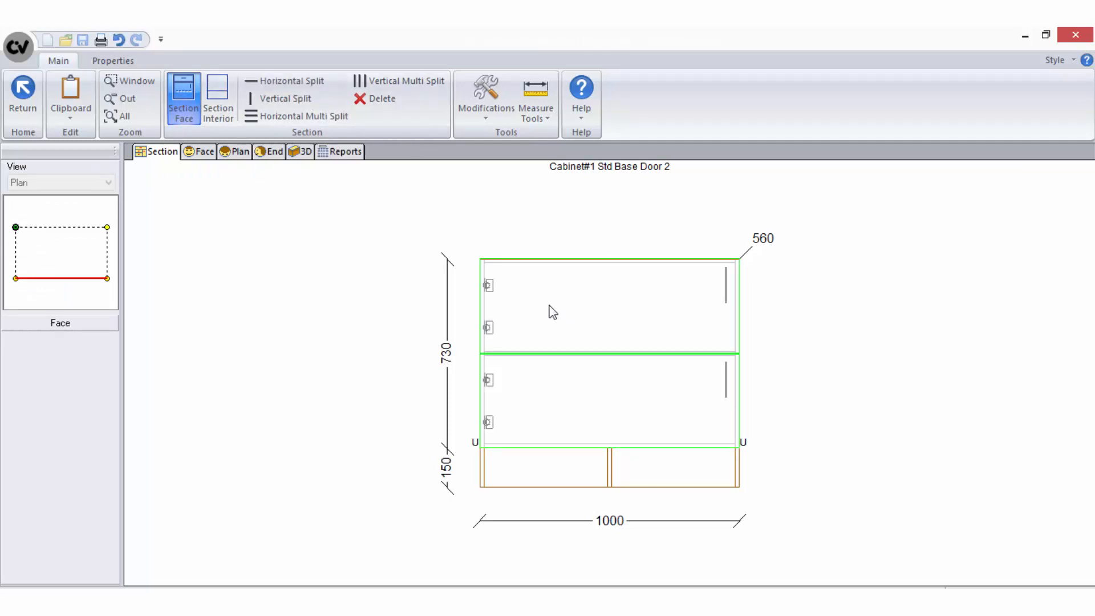
pyautogui.click(305, 98)
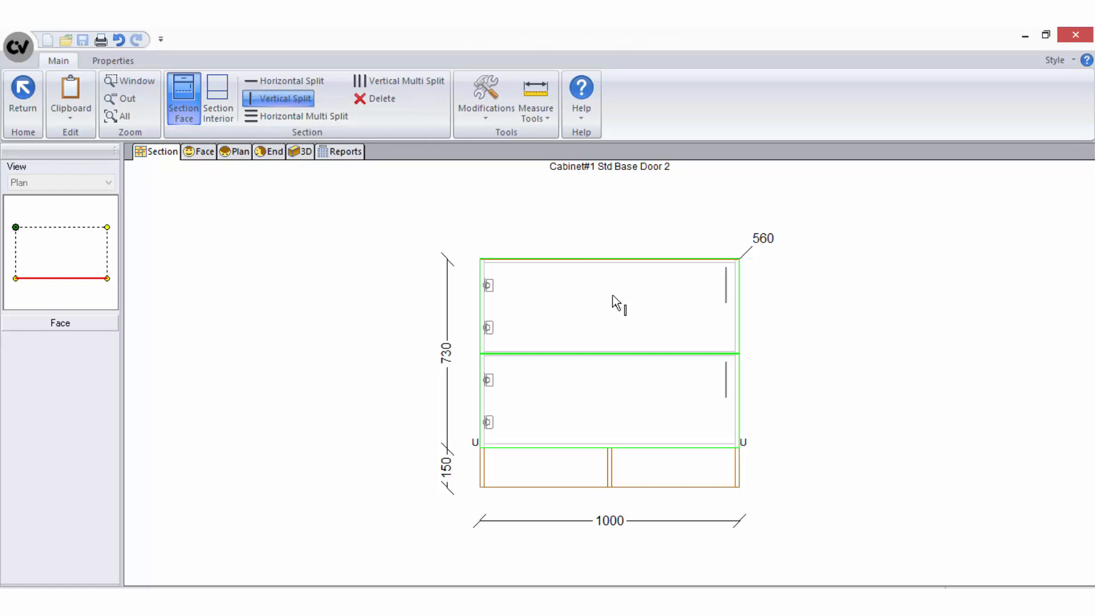
pyautogui.click(613, 301)
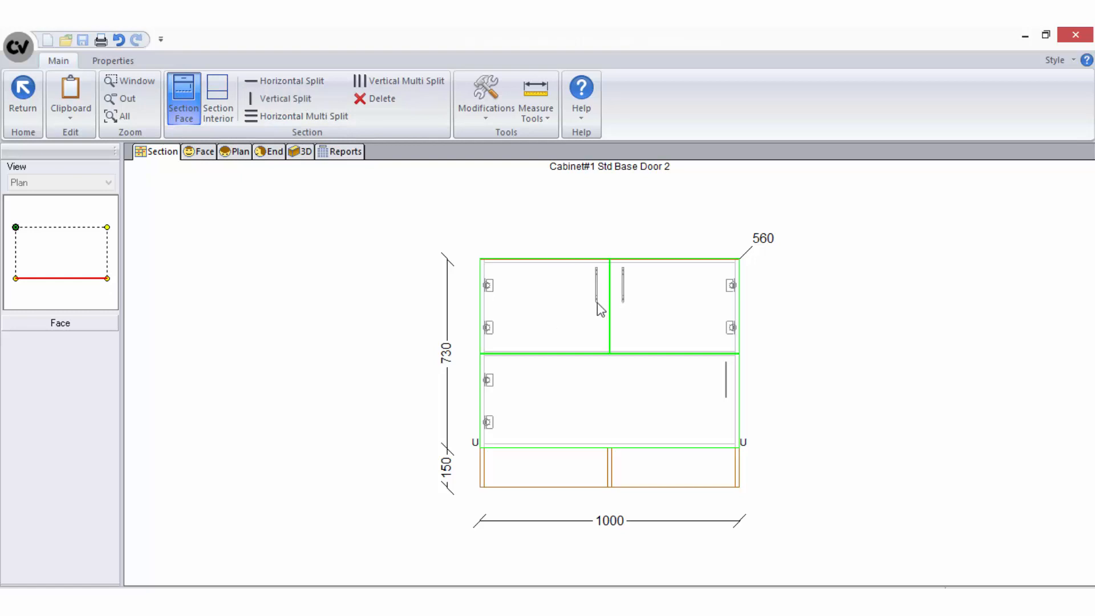
# Review the horizontal multi-split options for the lower door opening without applying them
pyautogui.click(600, 308)
pyautogui.click(628, 391)
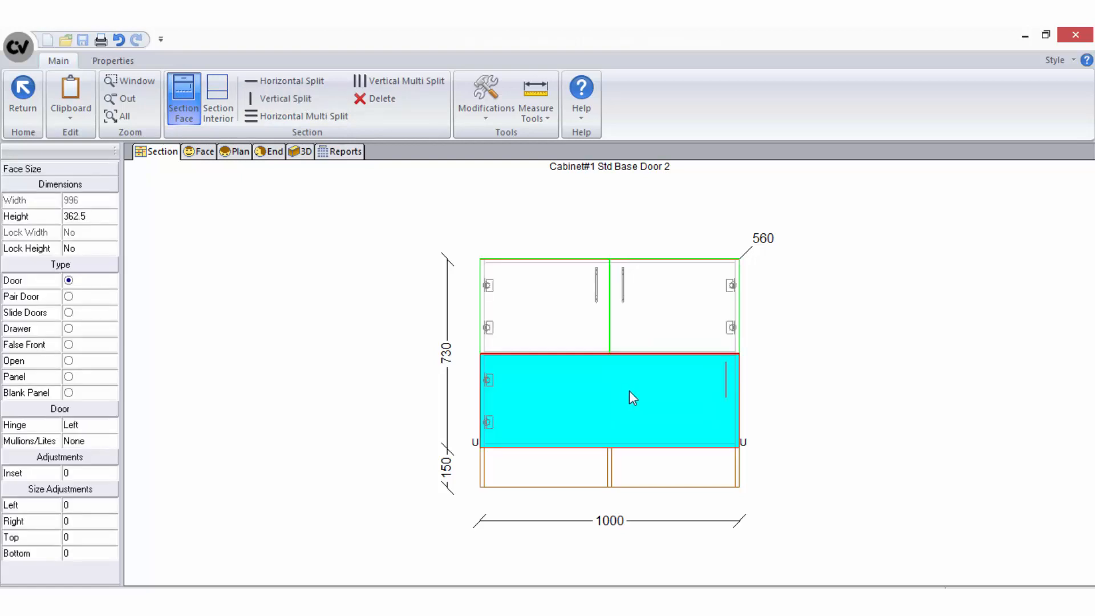
pyautogui.click(341, 116)
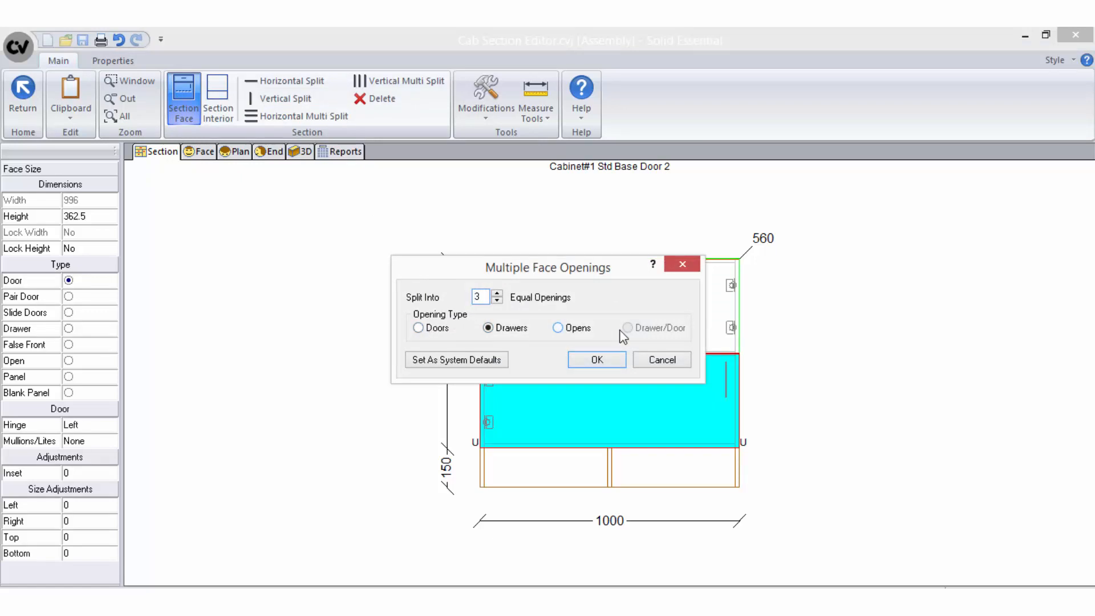
pyautogui.click(660, 360)
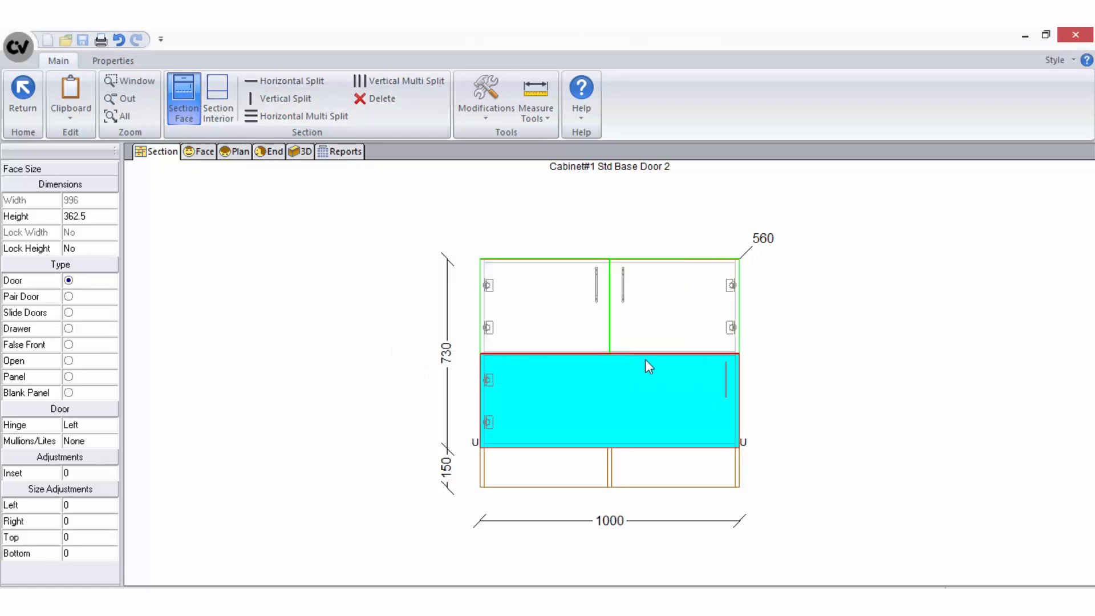
# Erase all face and interior parts from the cabinet
pyautogui.click(388, 102)
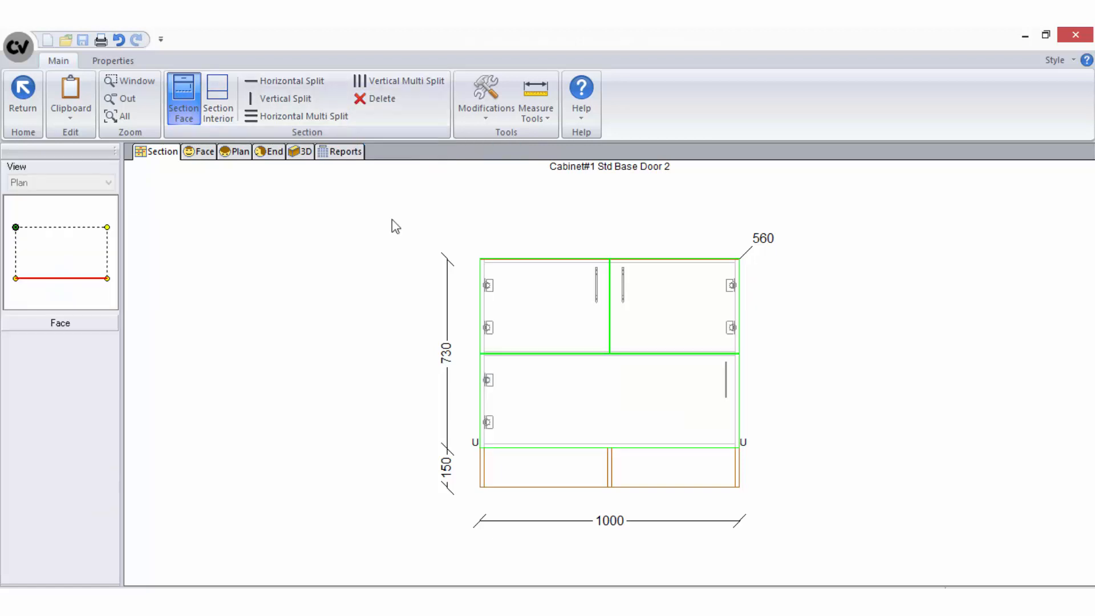
pyautogui.click(392, 119)
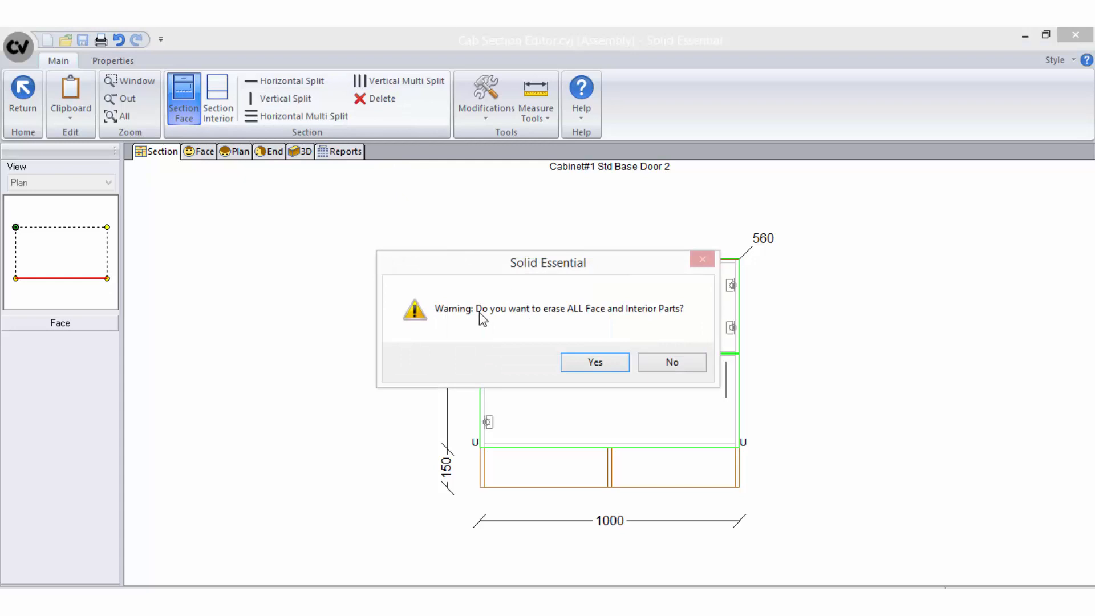
pyautogui.click(613, 365)
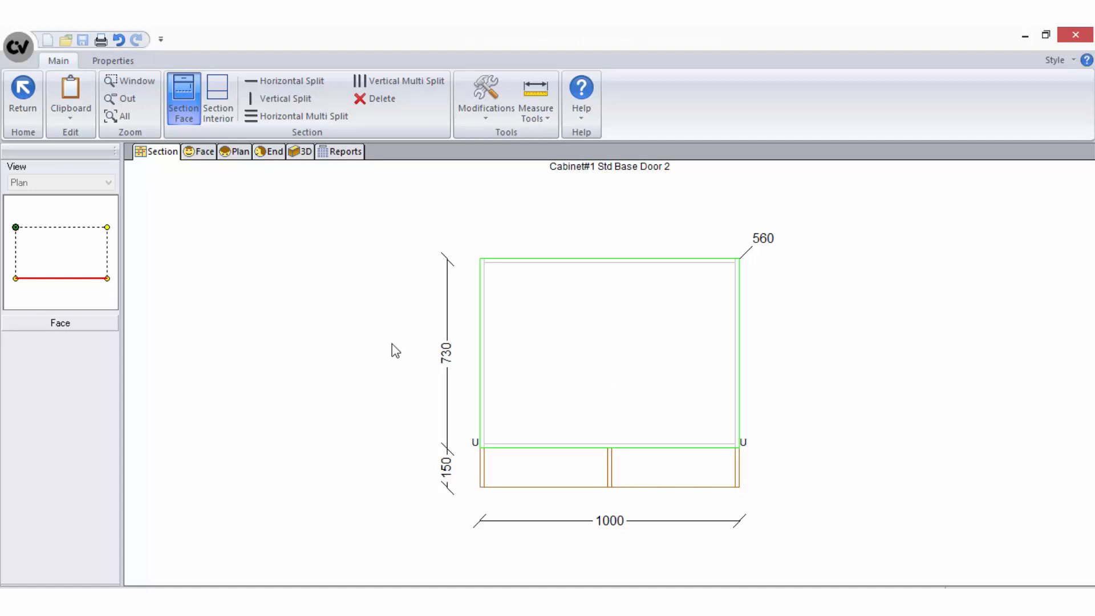
# Split the empty face vertically into two doors and divide the left door with a horizontal split
pyautogui.click(538, 340)
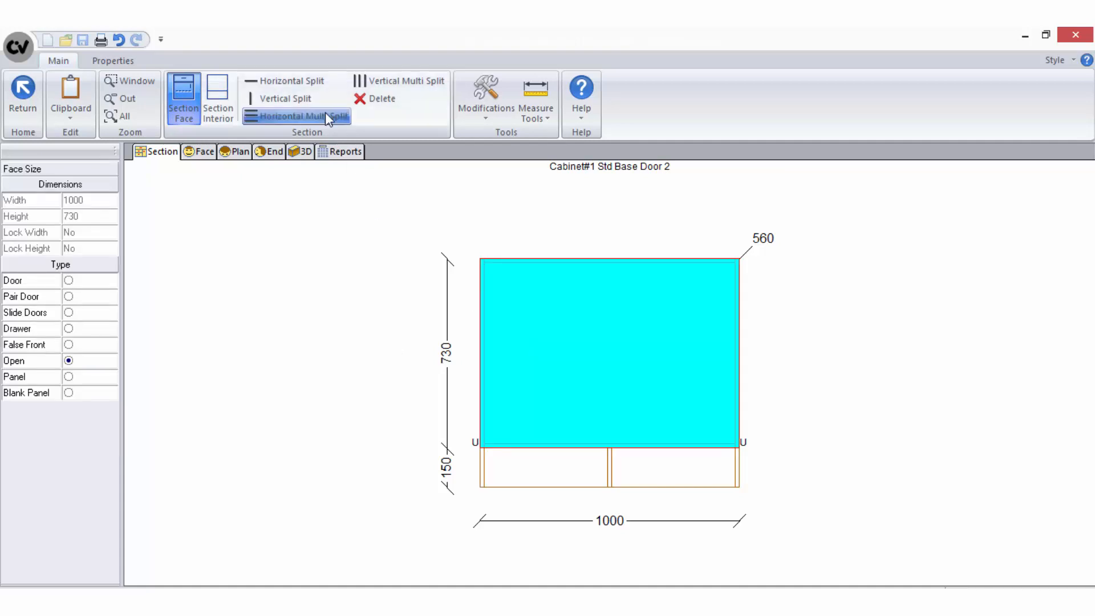
pyautogui.click(285, 98)
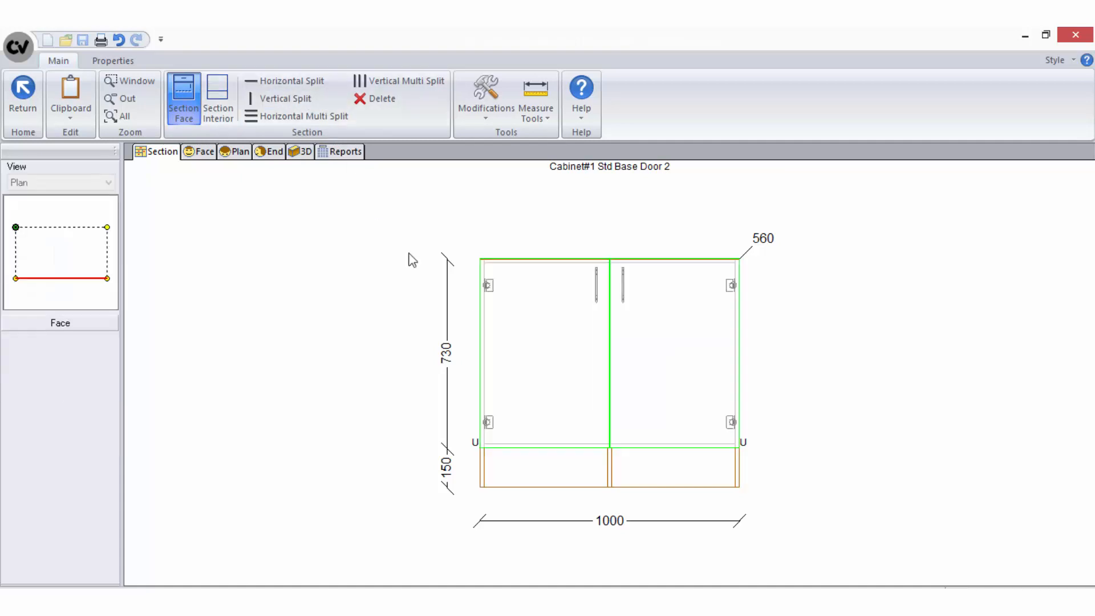
pyautogui.click(291, 80)
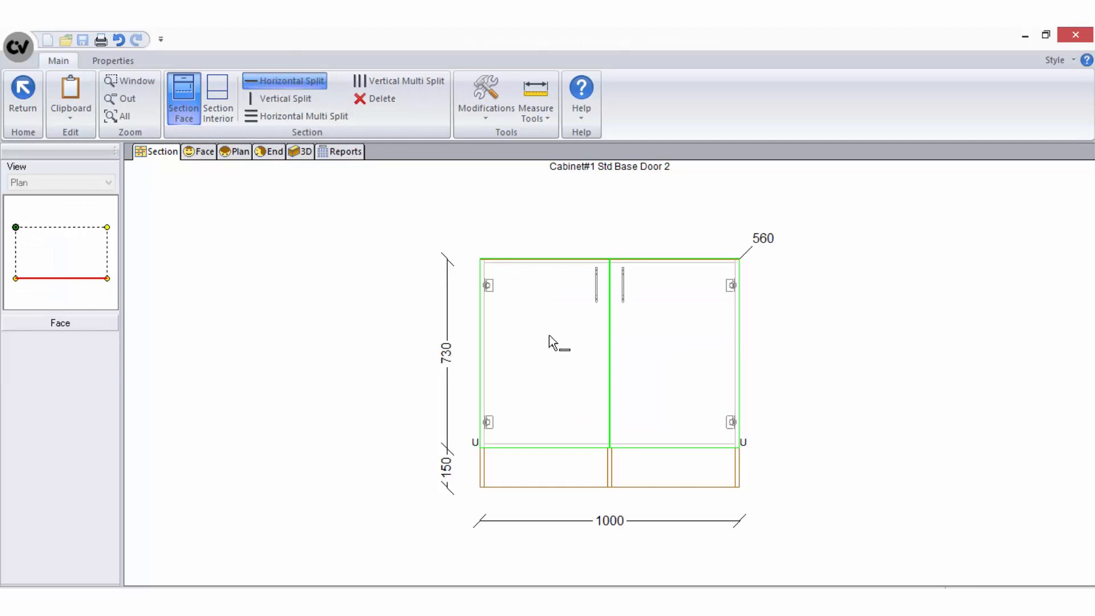
pyautogui.click(551, 353)
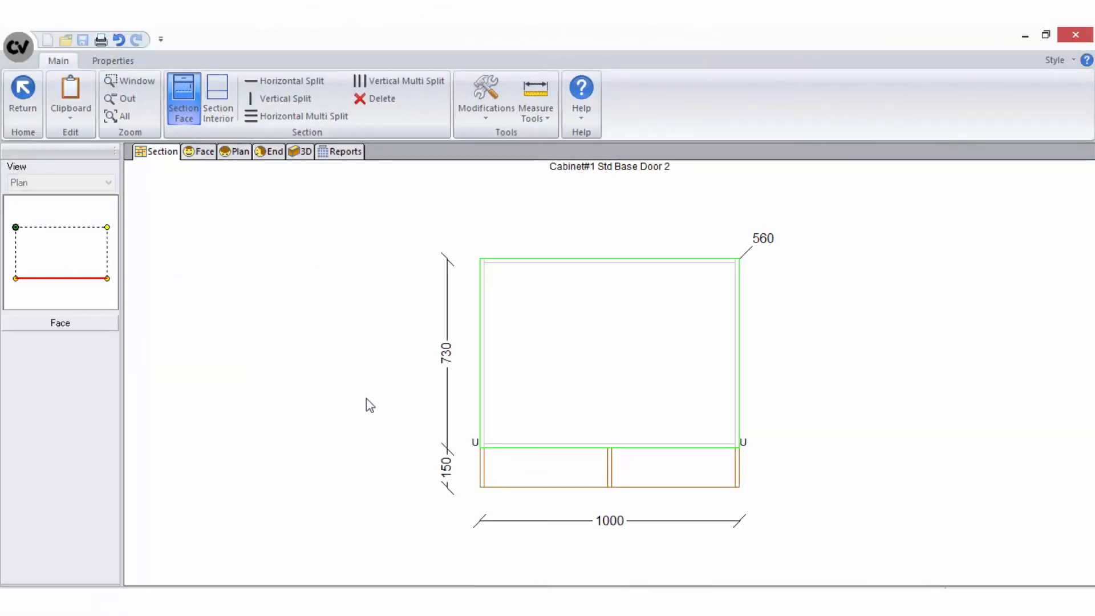
# Split the empty cabinet face into three equal door openings with Vertical Multi Split and check the resulting doors' properties
pyautogui.click(573, 369)
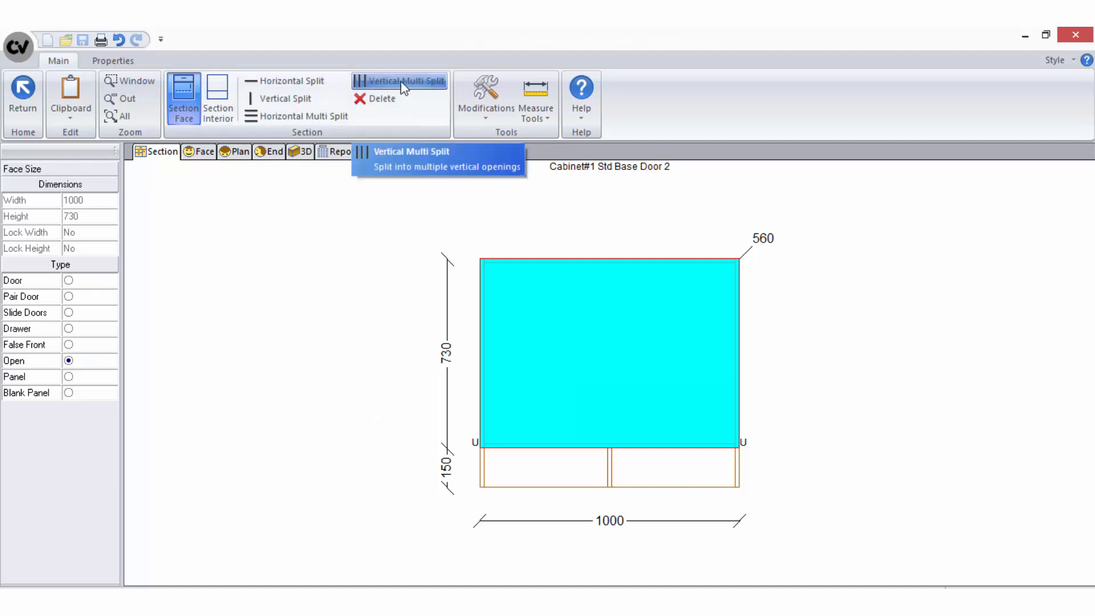
pyautogui.click(399, 80)
pyautogui.click(593, 359)
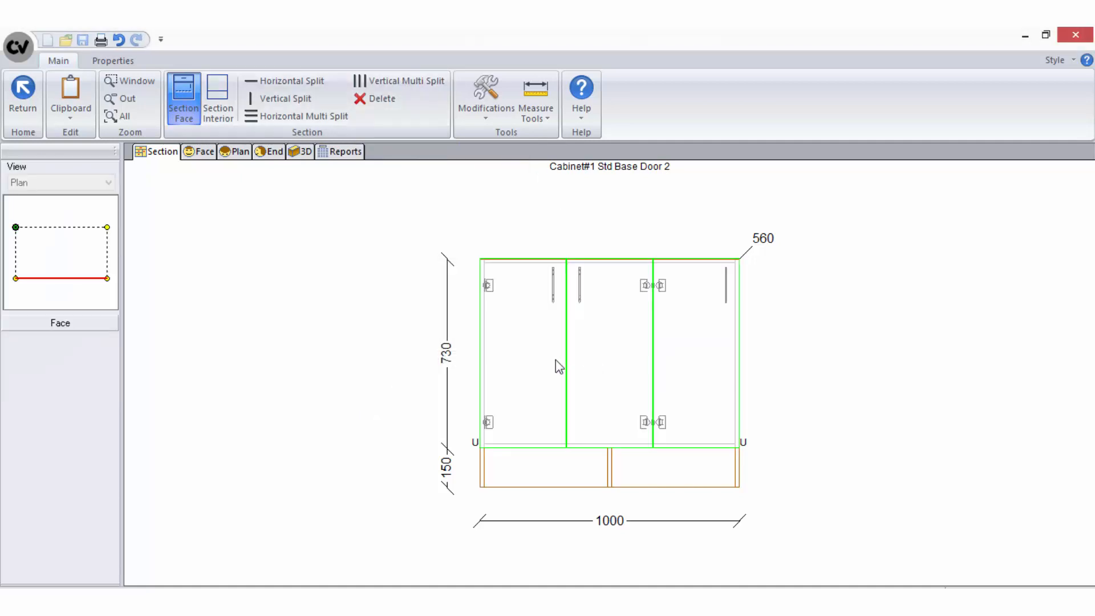
pyautogui.click(590, 359)
pyautogui.click(680, 362)
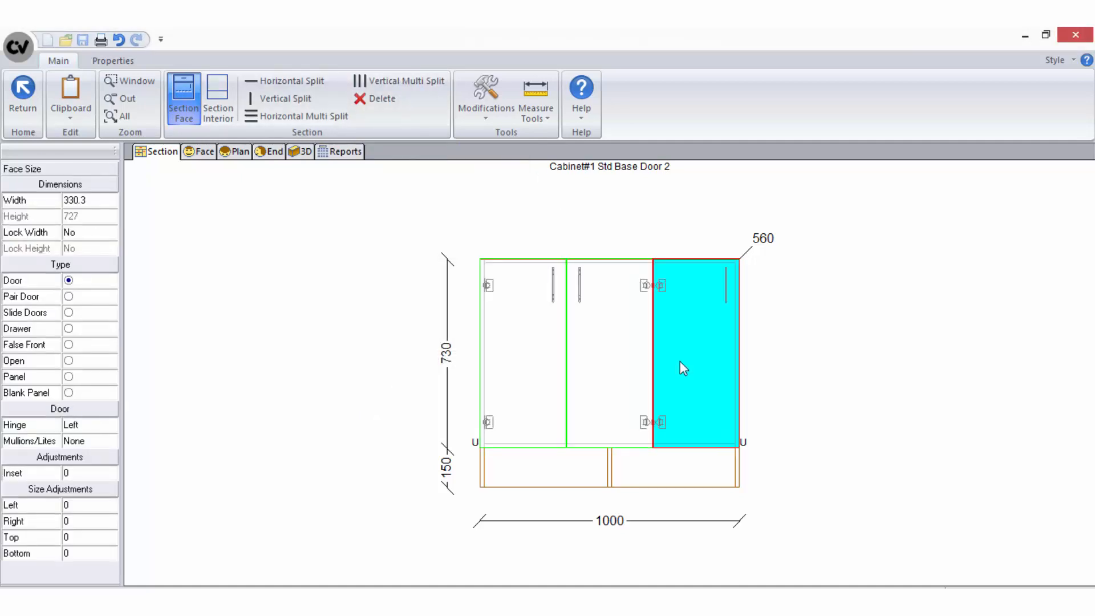
# Add a vertical partition to the cabinet interior, aligned with the boundary between the middle and right doors
pyautogui.click(218, 97)
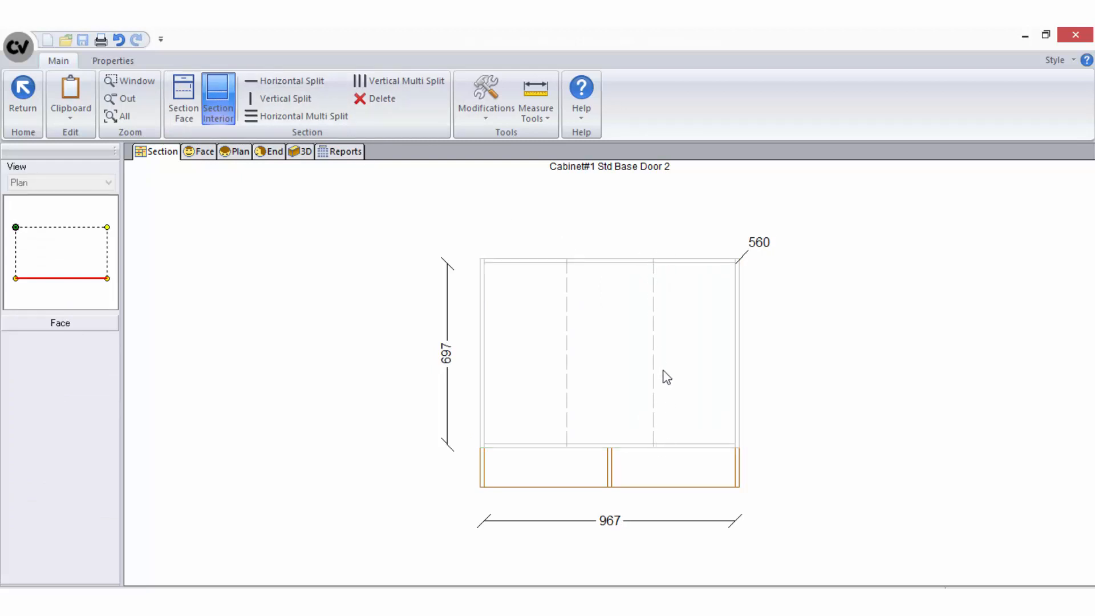
pyautogui.click(304, 96)
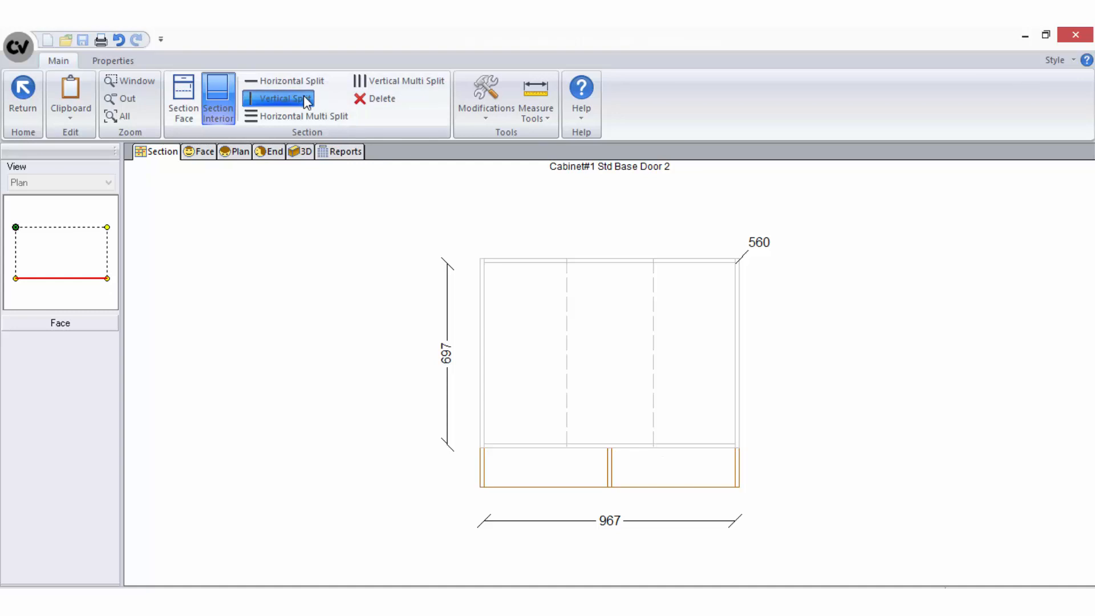
pyautogui.click(653, 286)
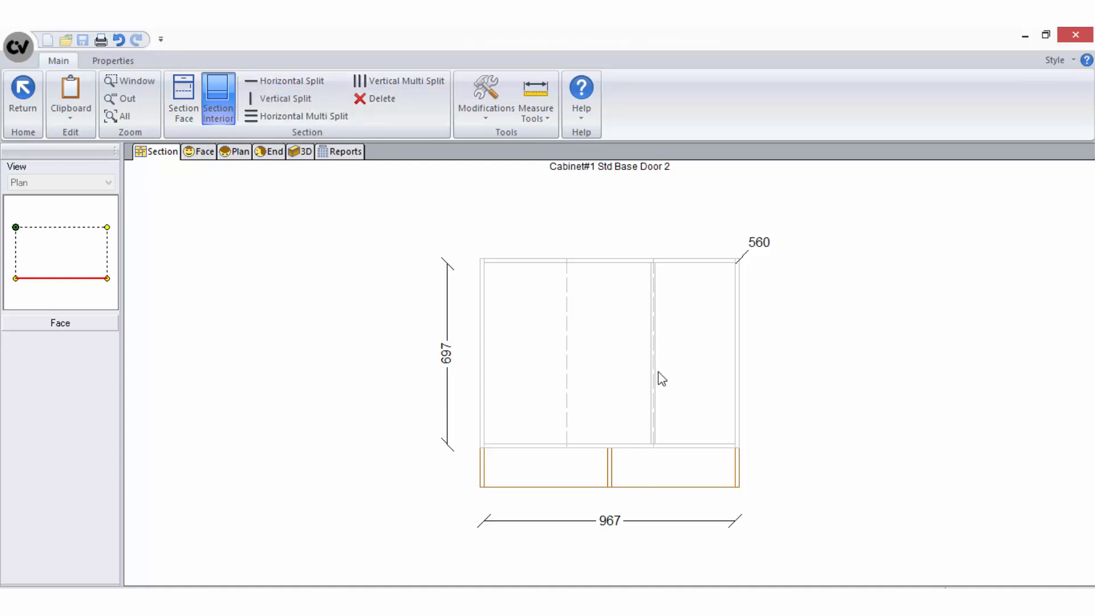
# Inspect the interior openings on both sides of the vertical partition and their dimensions
pyautogui.scroll(2, 684, 376)
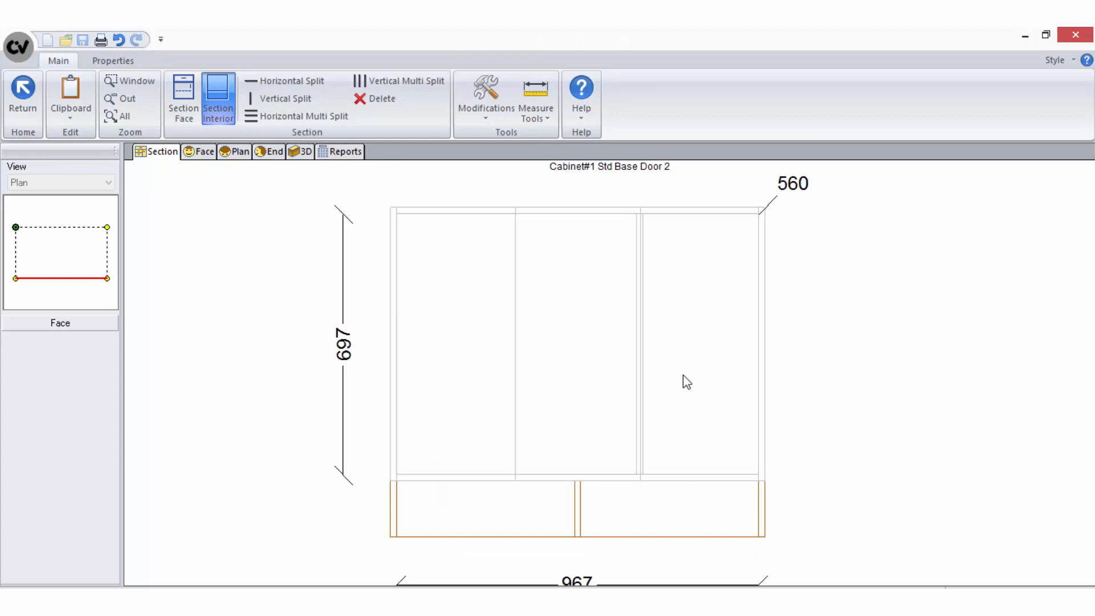
pyautogui.scroll(3, 686, 381)
pyautogui.scroll(-5, 686, 383)
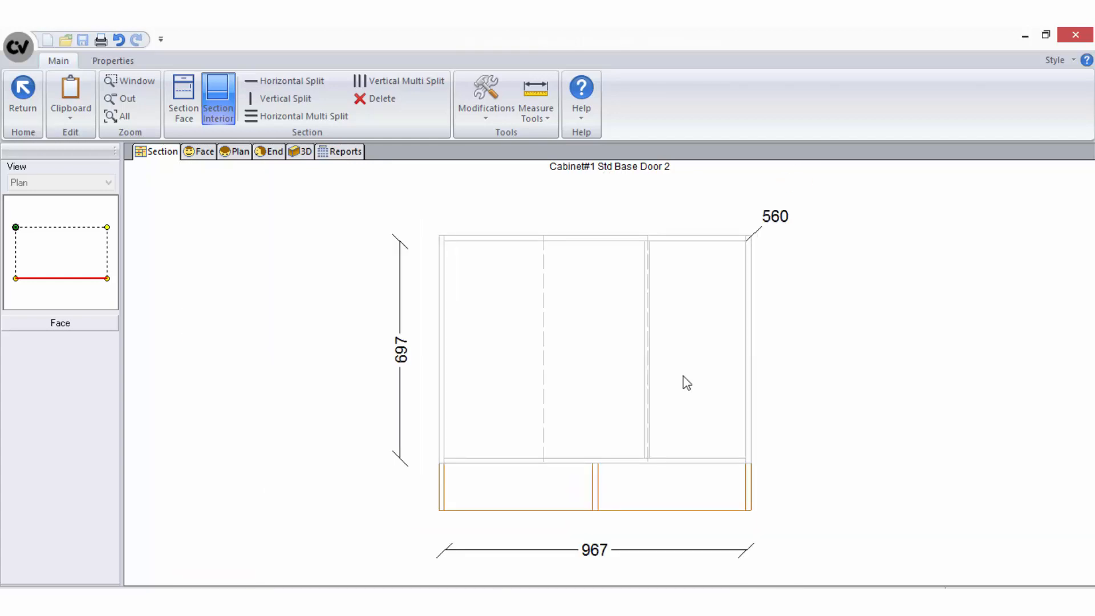
pyautogui.click(687, 383)
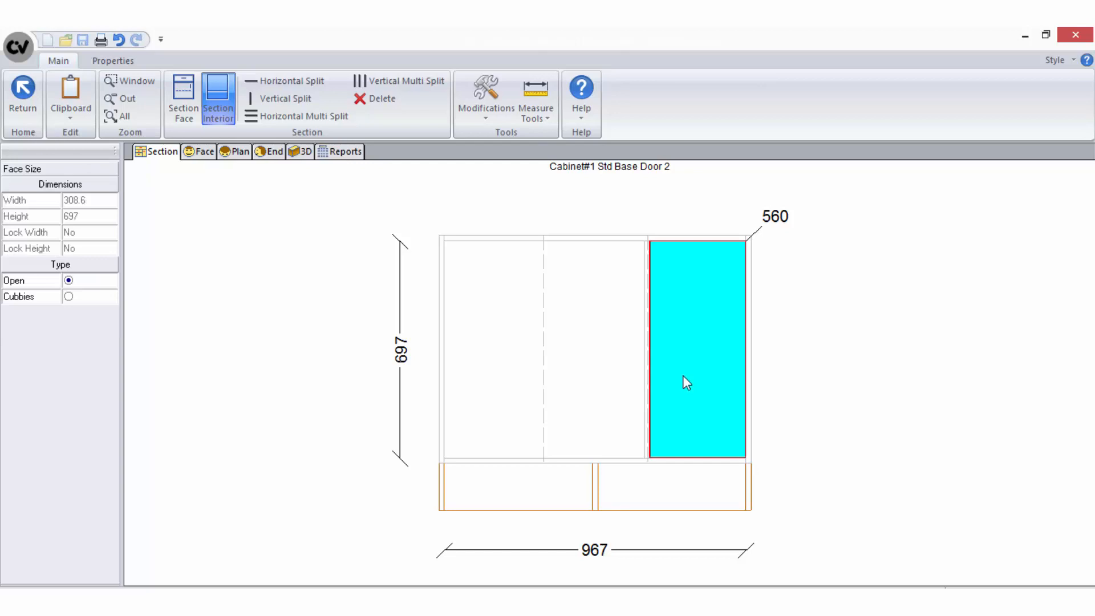
pyautogui.click(608, 382)
# Go through the three doors on the cabinet face and set the right door's width to 200
pyautogui.click(190, 108)
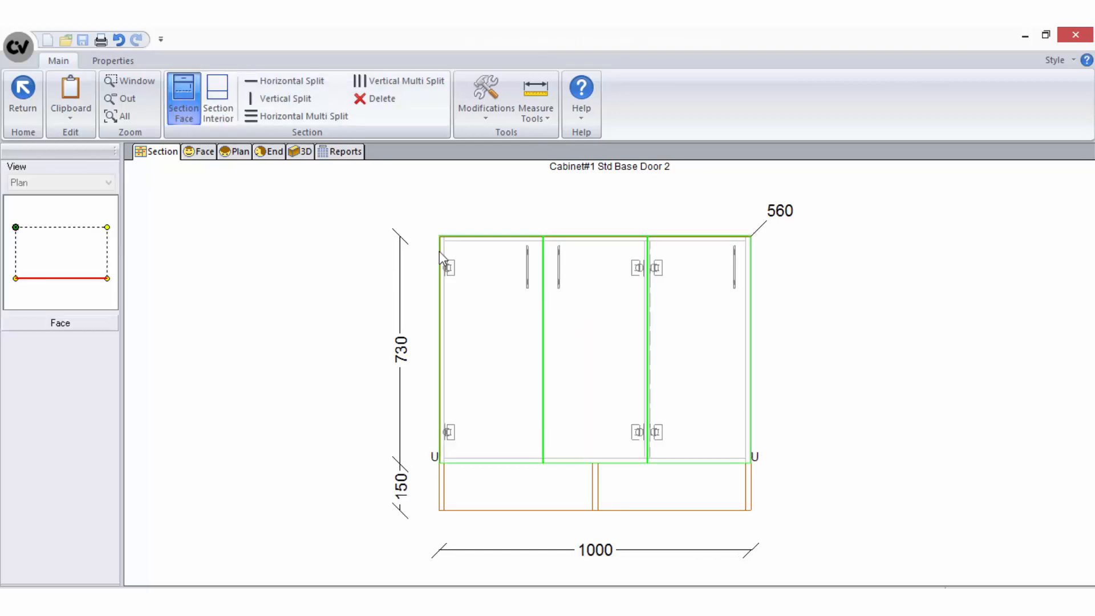
pyautogui.click(496, 285)
pyautogui.click(627, 315)
pyautogui.click(710, 328)
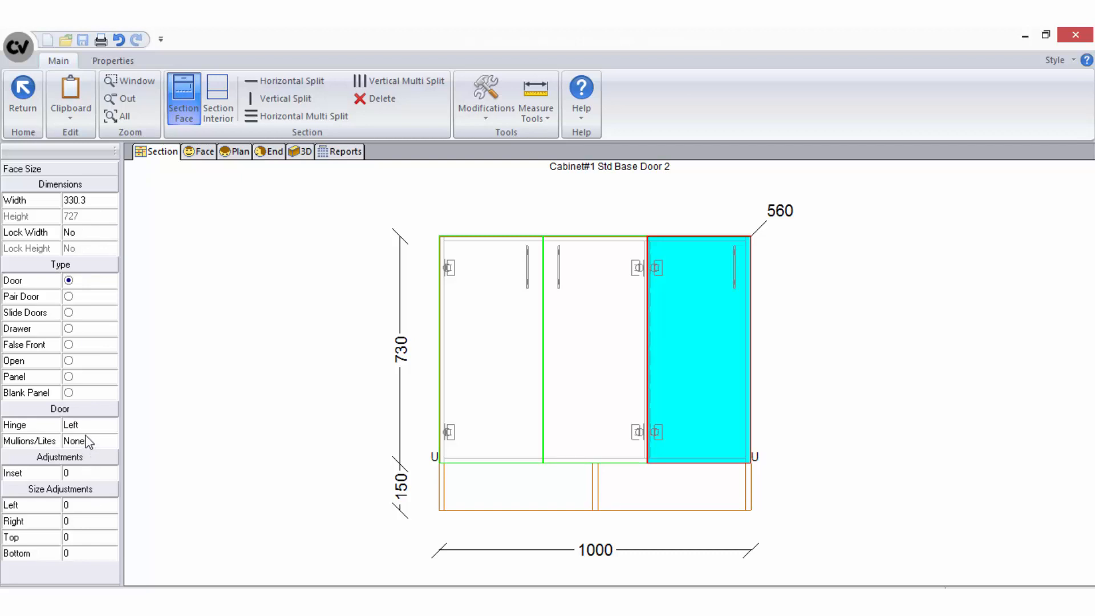
pyautogui.click(90, 199)
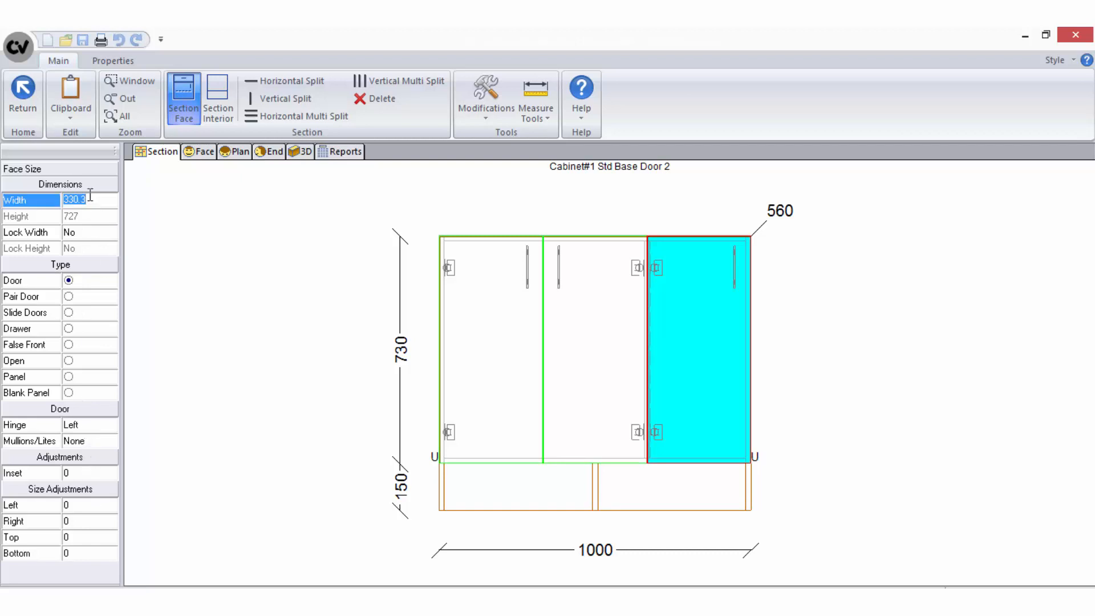
pyautogui.write('200')
pyautogui.press('Return')
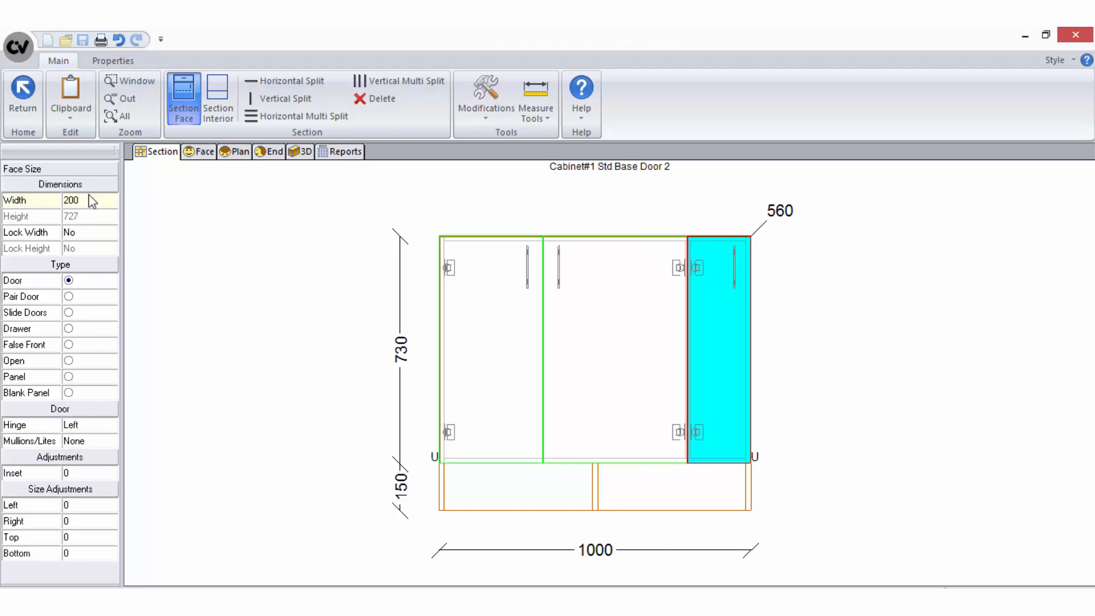
# Change the narrow right door's hinge side to Right
pyautogui.click(89, 429)
pyautogui.click(111, 425)
pyautogui.click(98, 465)
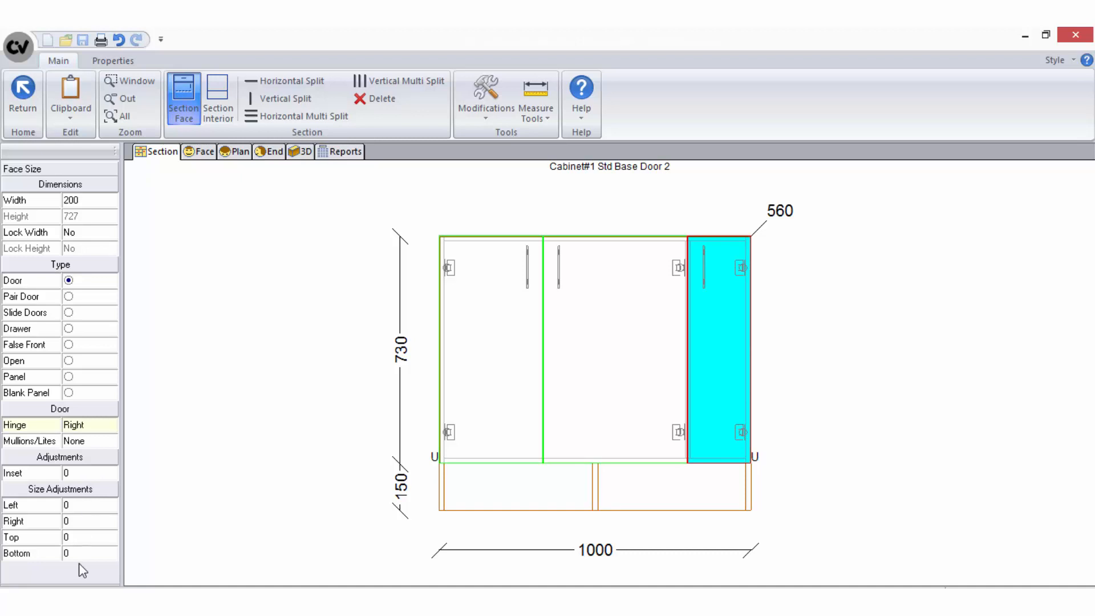
# Check the interior partition's properties and split the narrow opening to its right horizontally
pyautogui.click(222, 106)
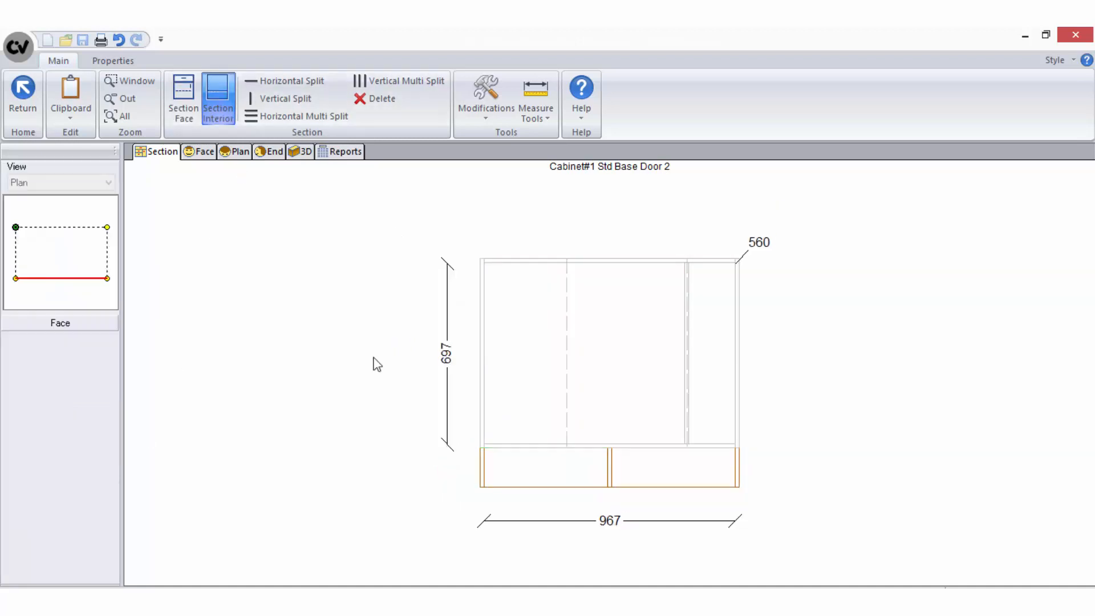
pyautogui.click(689, 375)
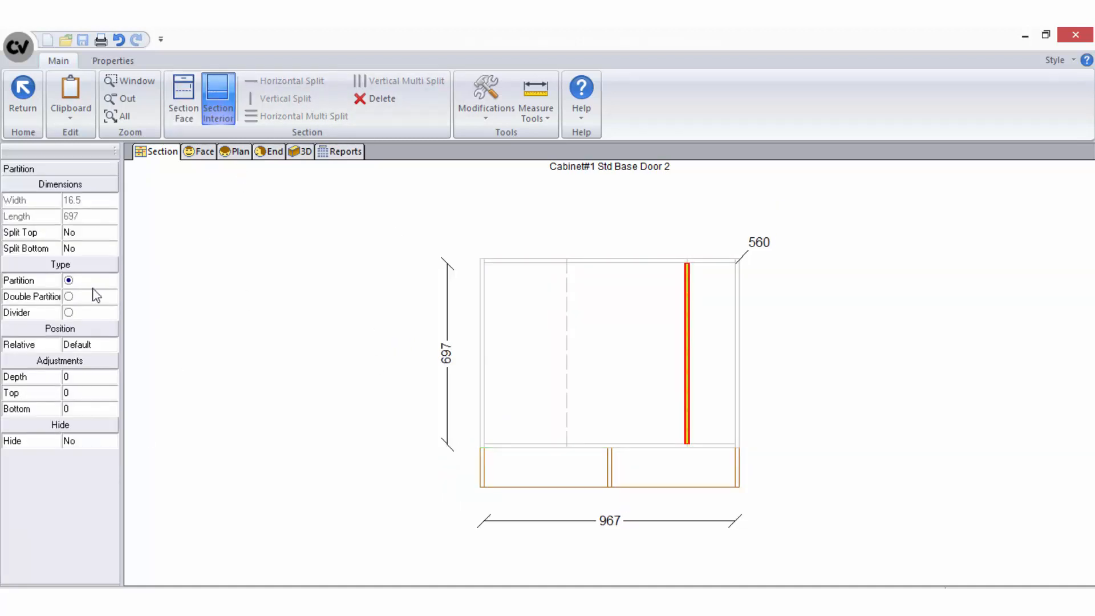
pyautogui.click(706, 347)
pyautogui.click(312, 81)
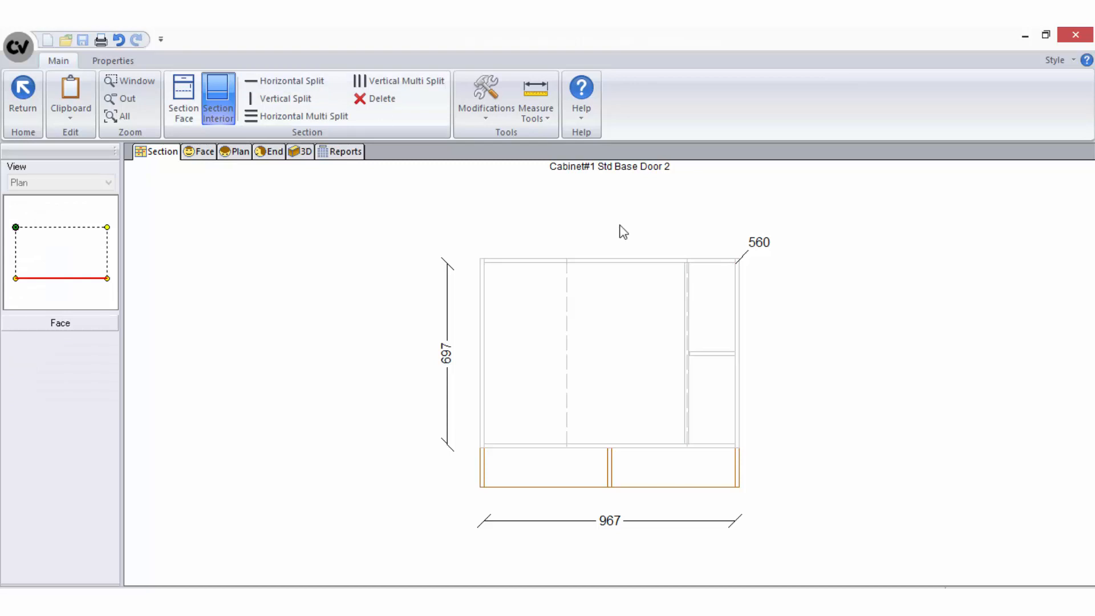
# Set the height of the upper opening in the narrow interior section to 200
pyautogui.click(707, 298)
pyautogui.click(101, 217)
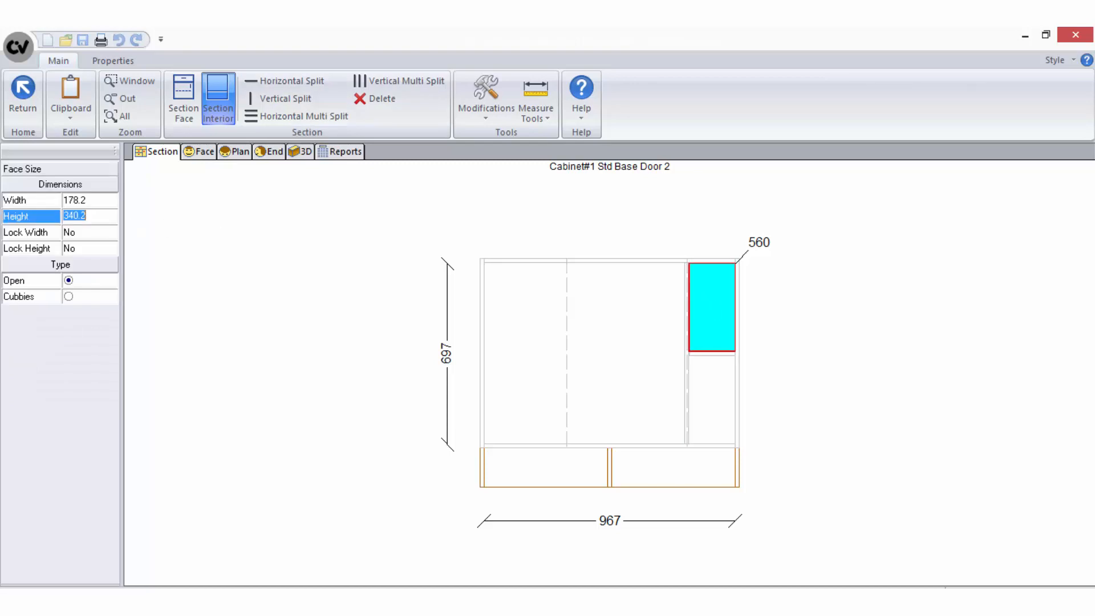
pyautogui.write('200')
pyautogui.press('Return')
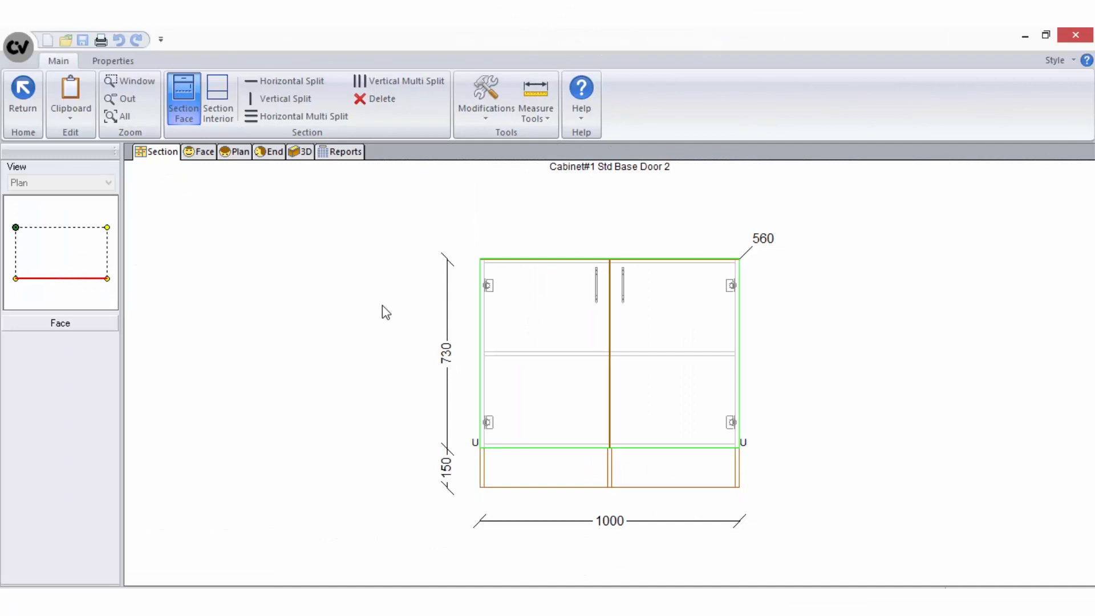
# Review the door style and hinge properties of the pair doors without making changes
pyautogui.click(521, 318)
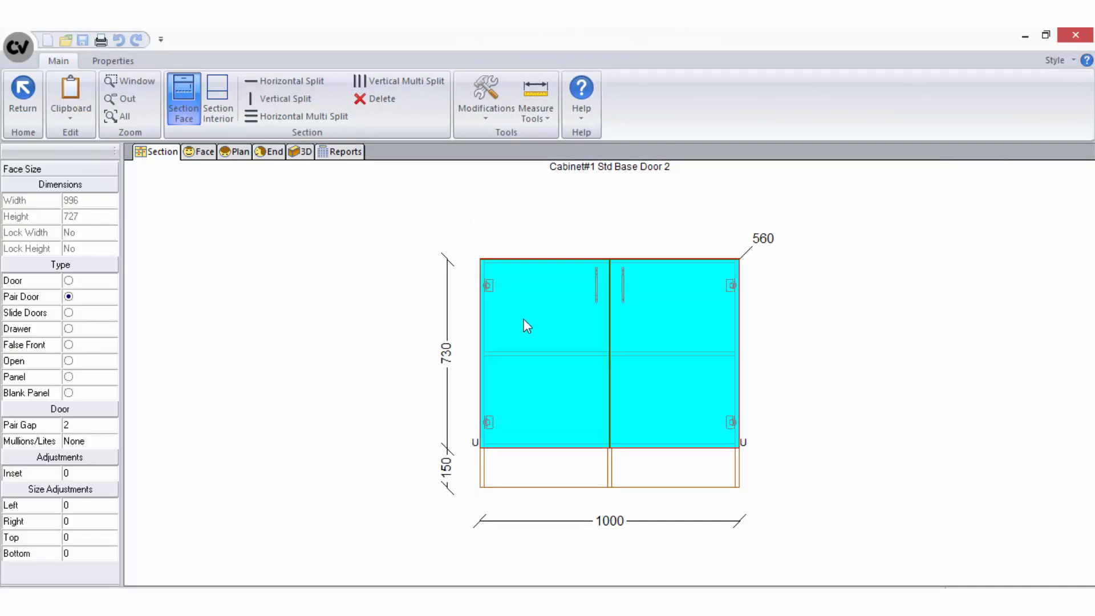
pyautogui.rightClick(522, 318)
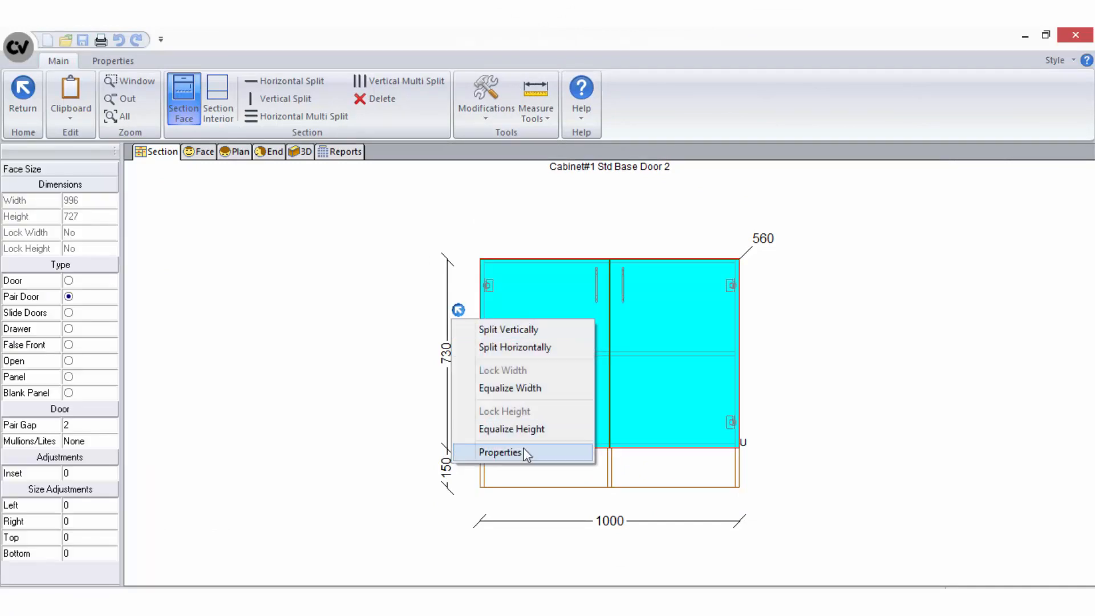
pyautogui.click(501, 451)
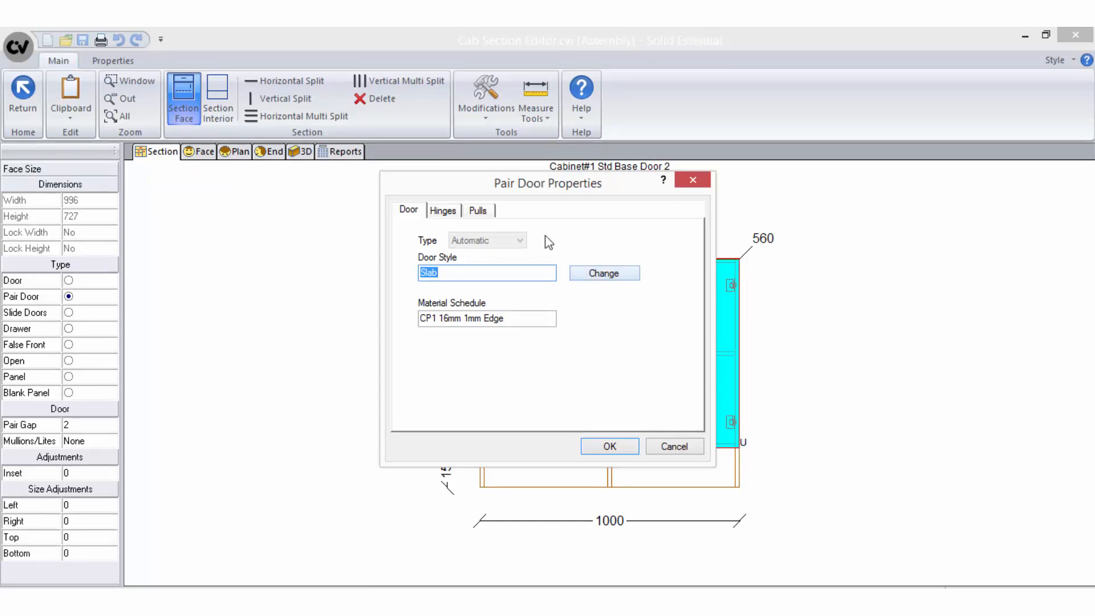
pyautogui.click(450, 210)
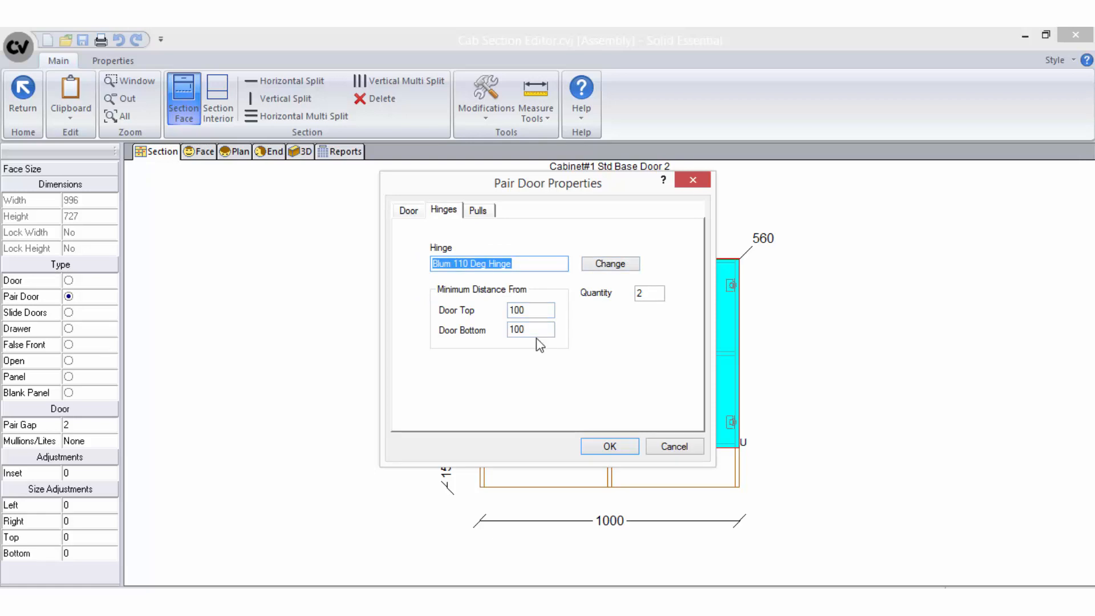
pyautogui.click(666, 445)
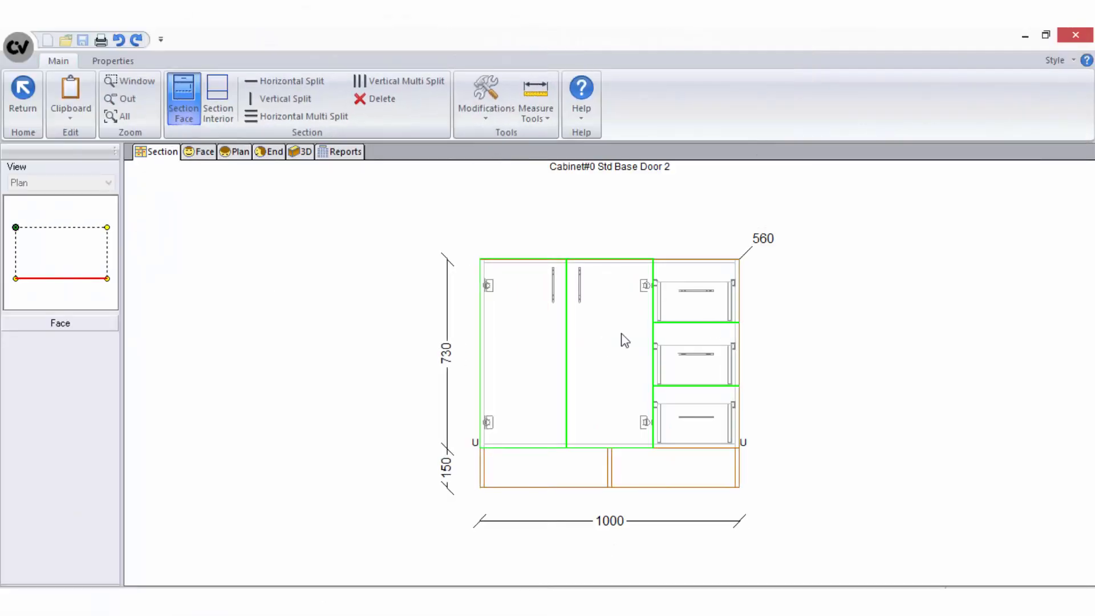
# Apply Equalize Width to the middle door and the left door
pyautogui.rightClick(622, 335)
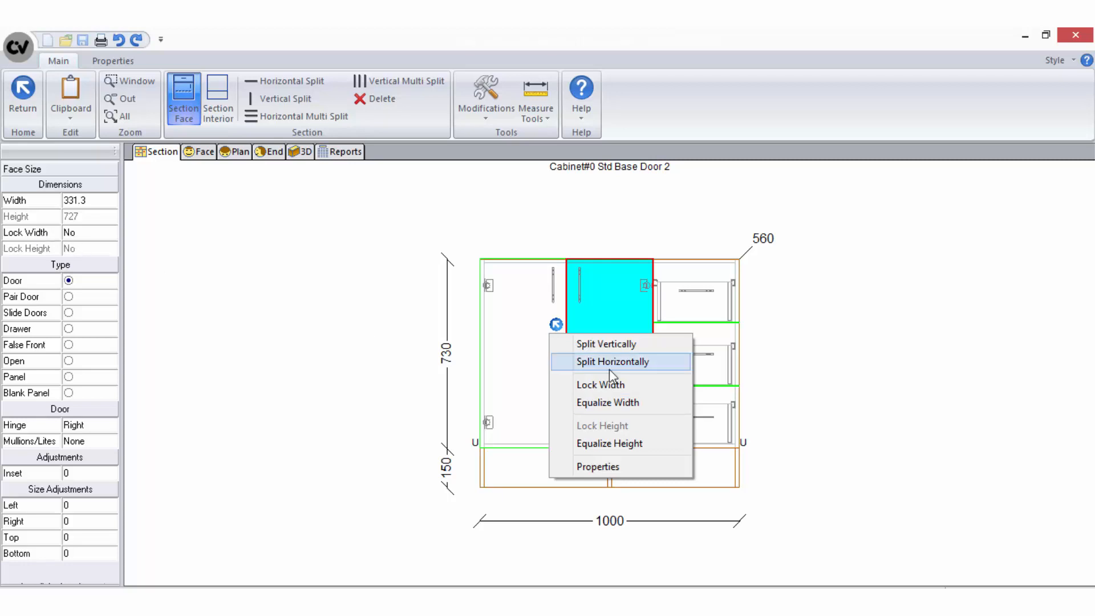
pyautogui.click(607, 402)
pyautogui.rightClick(536, 368)
pyautogui.click(560, 427)
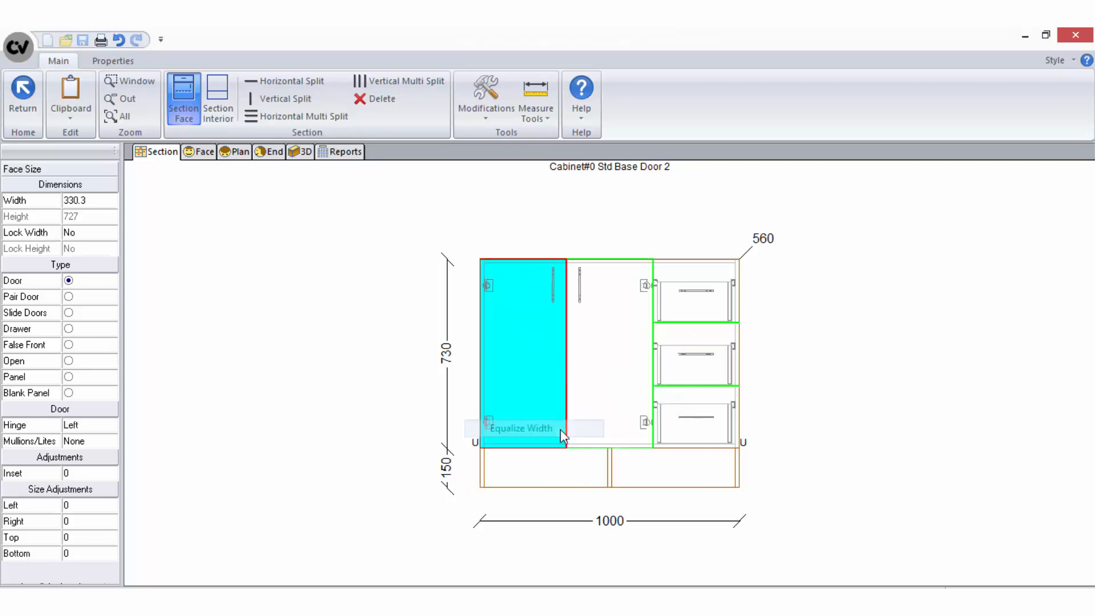
# Set the drawer stack's width to 300 through the top drawer and check the widths of both doors
pyautogui.click(720, 289)
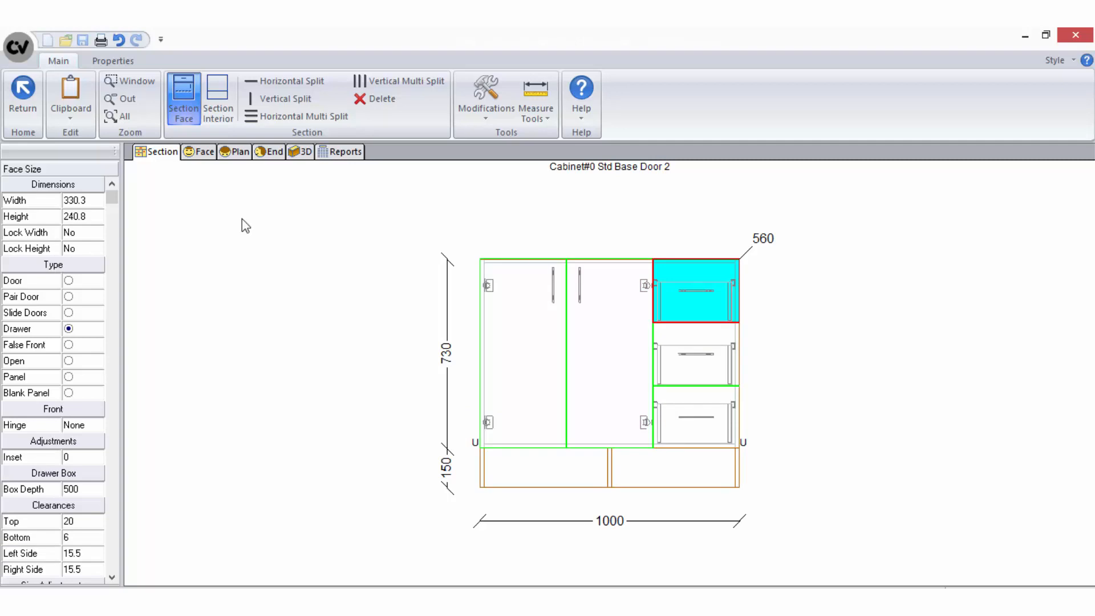
pyautogui.click(77, 200)
pyautogui.write('300')
pyautogui.press('Return')
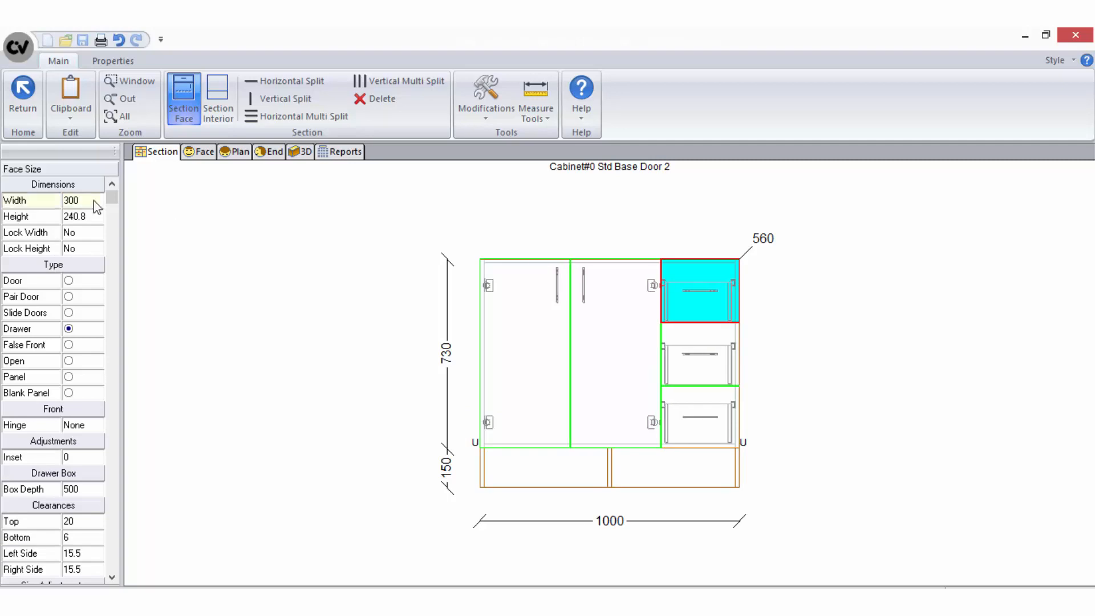
pyautogui.click(547, 353)
pyautogui.click(604, 316)
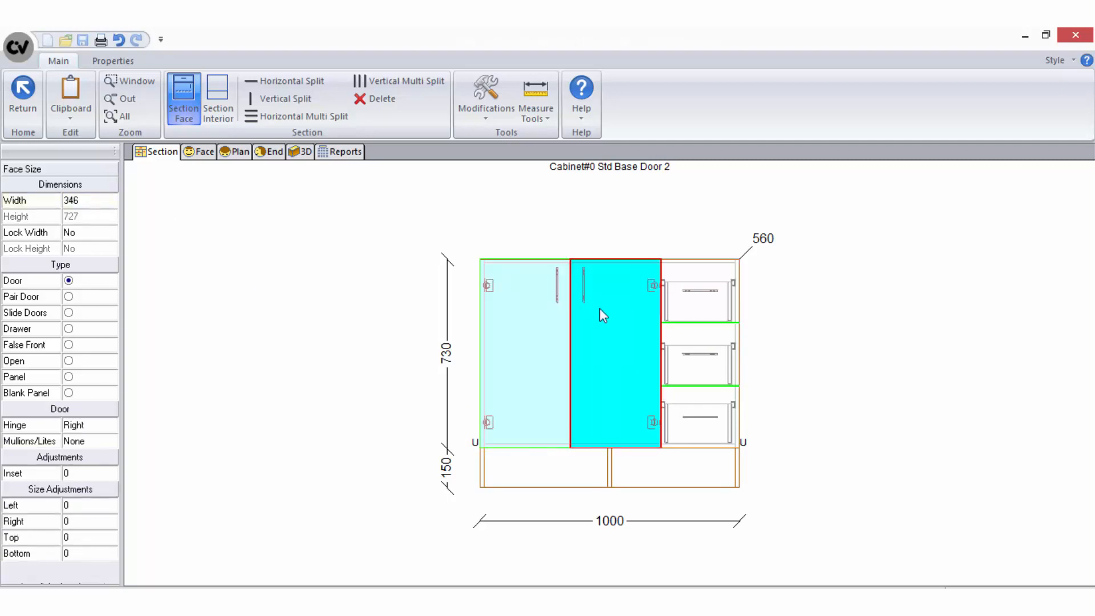
# Set the top drawer's height to 150 and lock that height
pyautogui.click(705, 297)
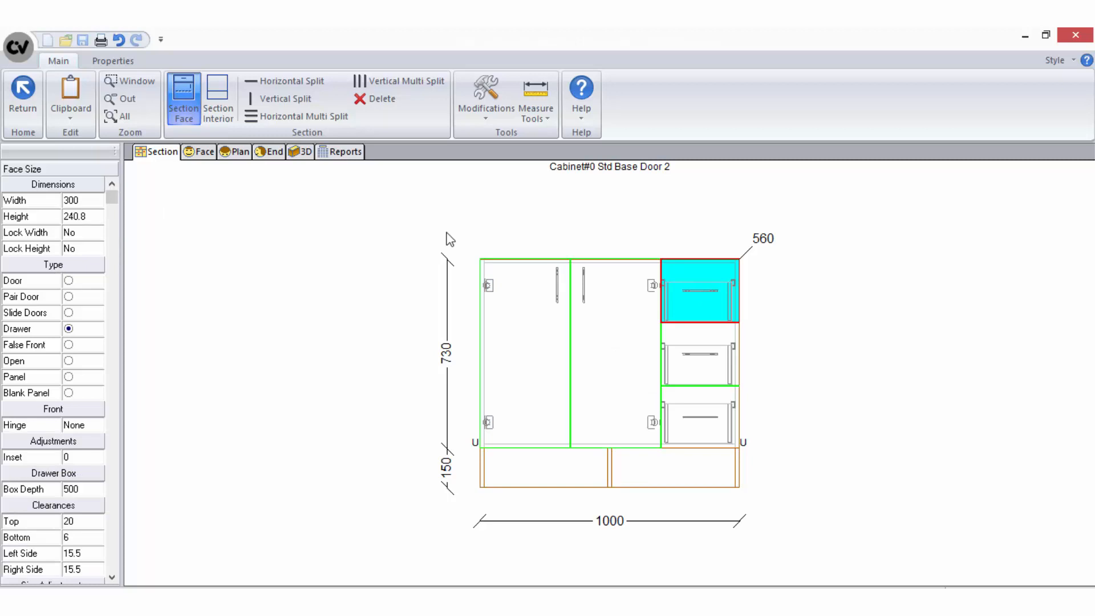
pyautogui.click(89, 217)
pyautogui.write('150')
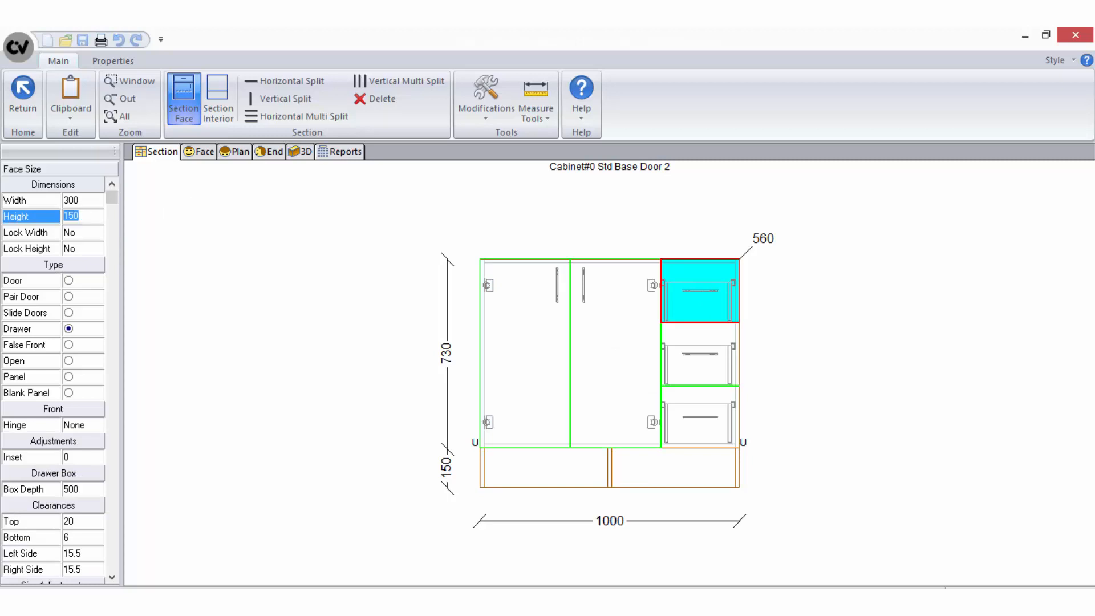
pyautogui.press('Return')
pyautogui.rightClick(693, 281)
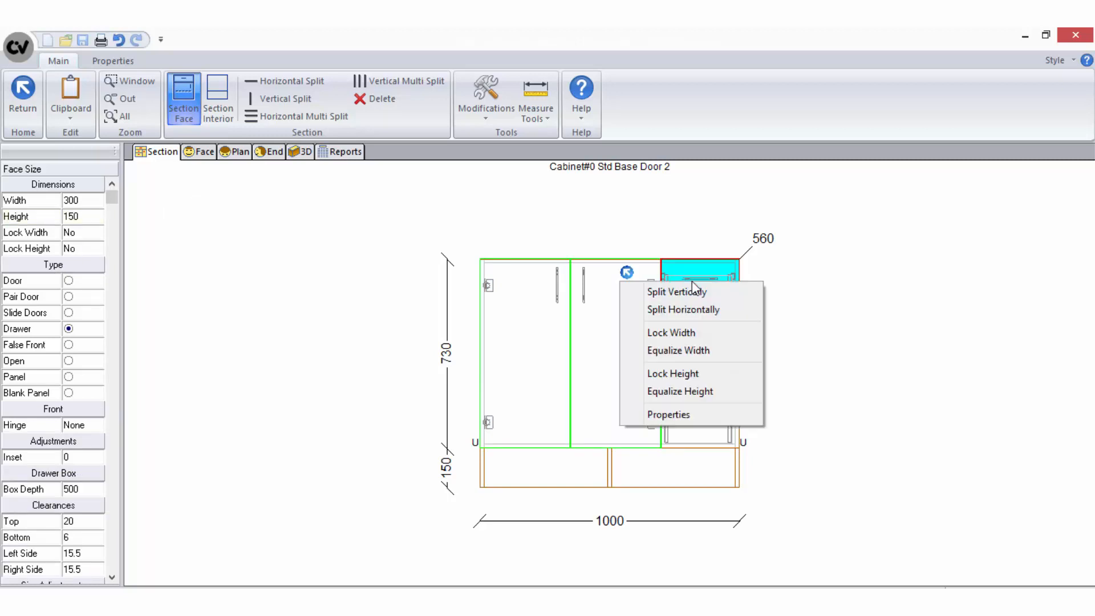
pyautogui.click(716, 375)
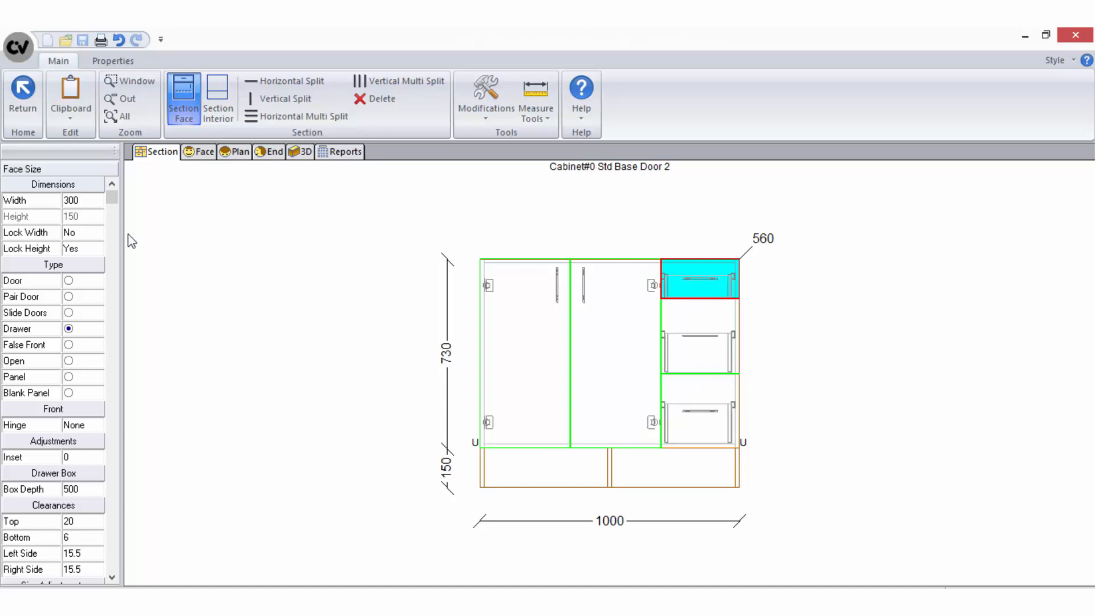
# Apply Equalize Height to the middle and bottom drawers, finishing with nothing selected
pyautogui.rightClick(666, 311)
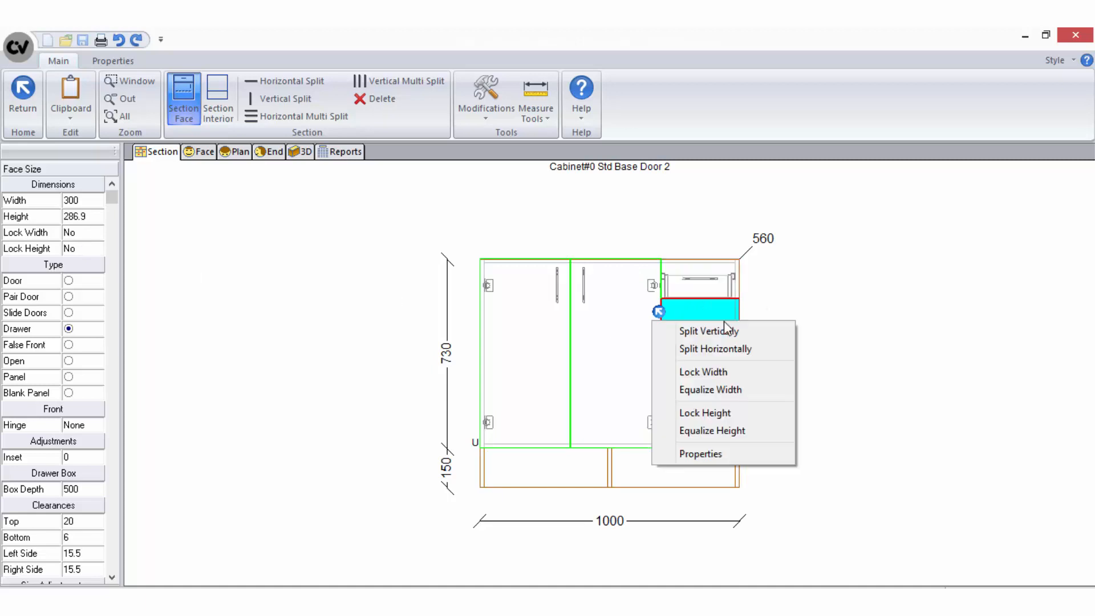
pyautogui.click(725, 428)
pyautogui.rightClick(721, 416)
pyautogui.click(741, 504)
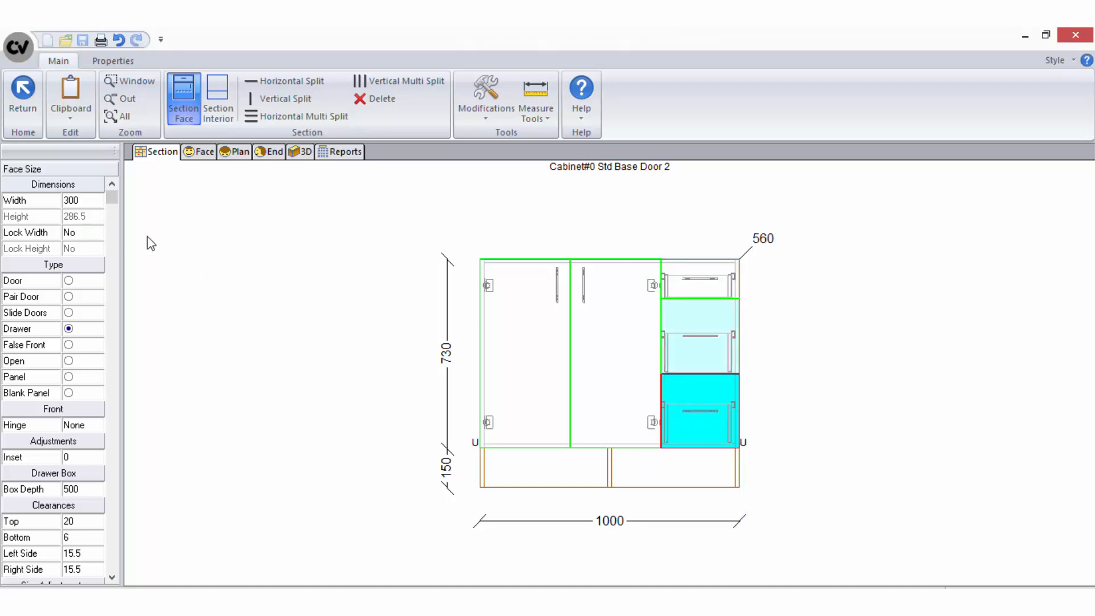
pyautogui.click(246, 276)
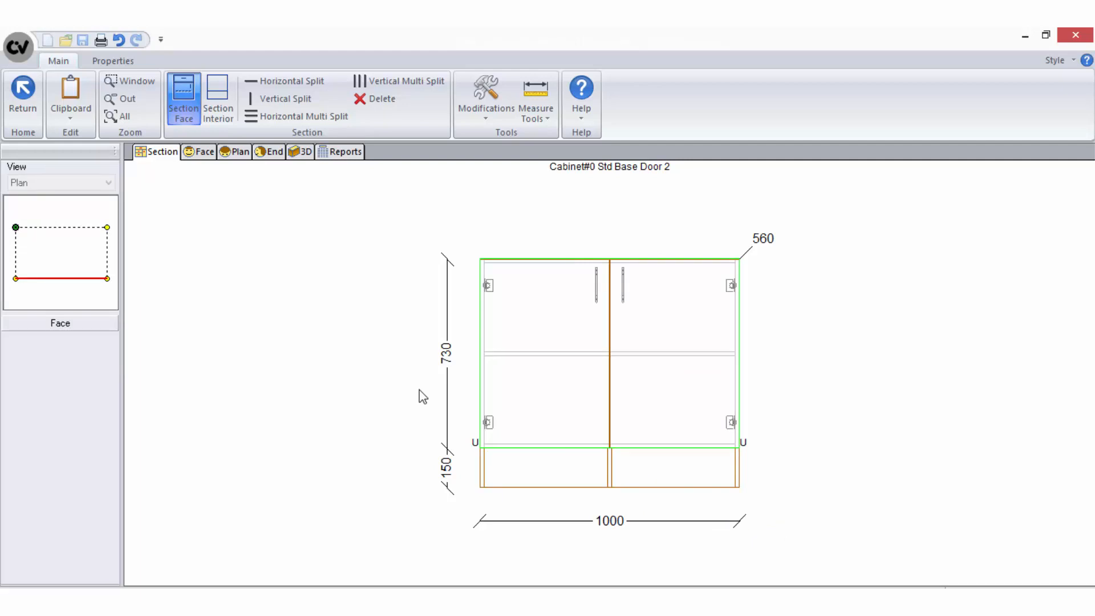
# Review the cabinet's case, construction, material, toe, reveal, hardware and finish properties, closing them without changes
pyautogui.click(114, 61)
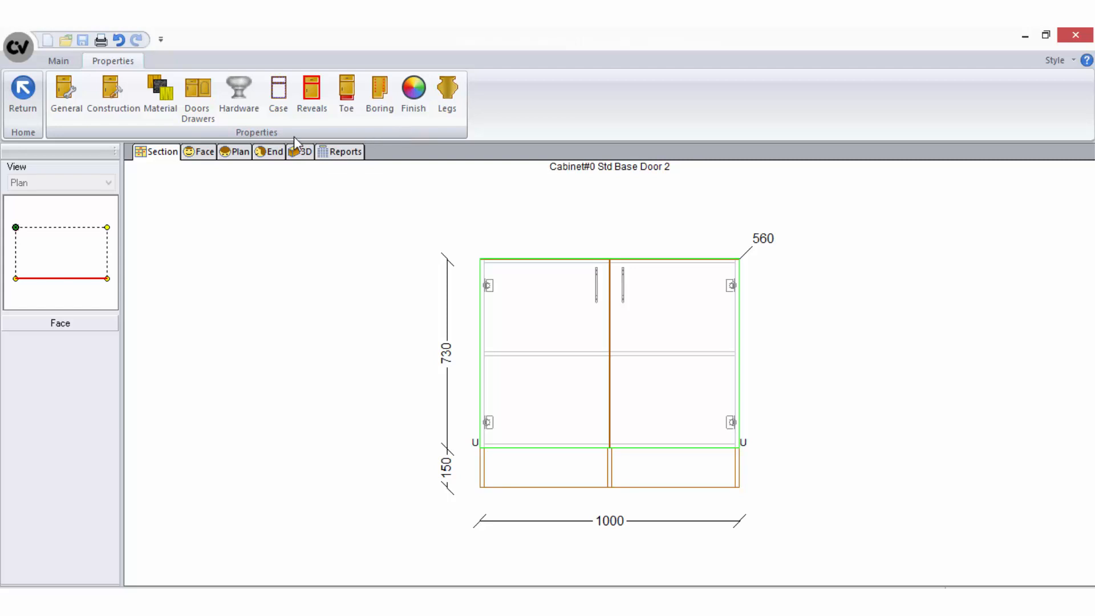
pyautogui.click(283, 106)
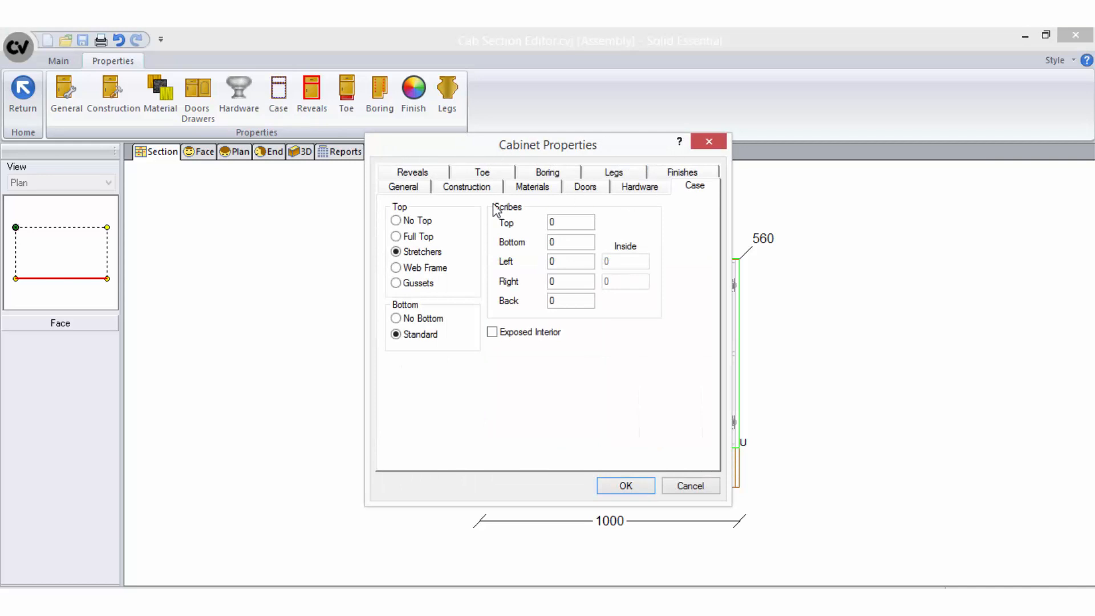
pyautogui.click(476, 188)
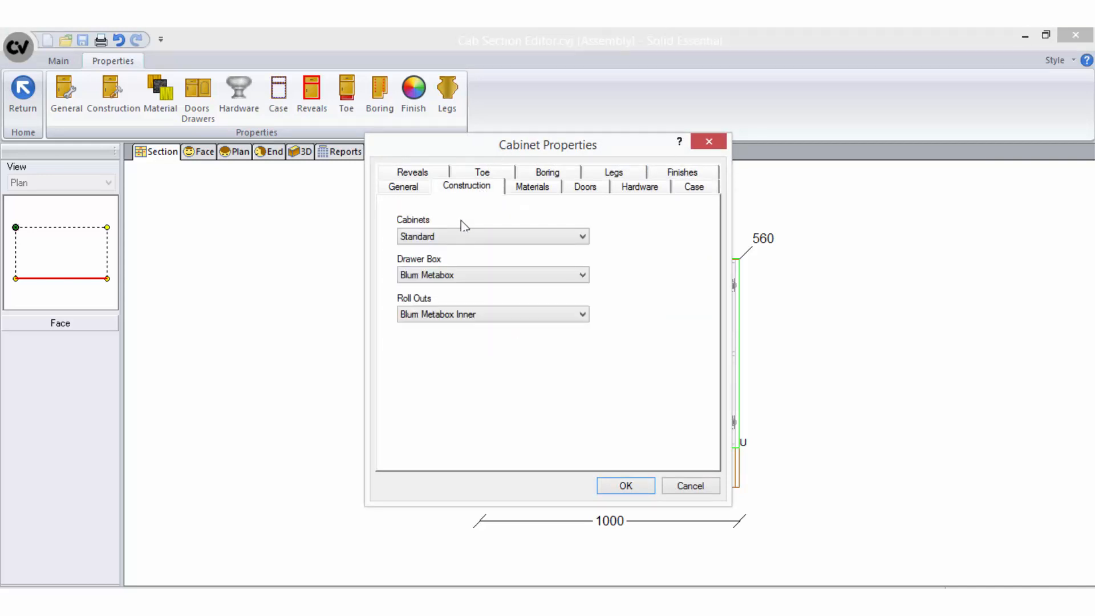
pyautogui.click(531, 188)
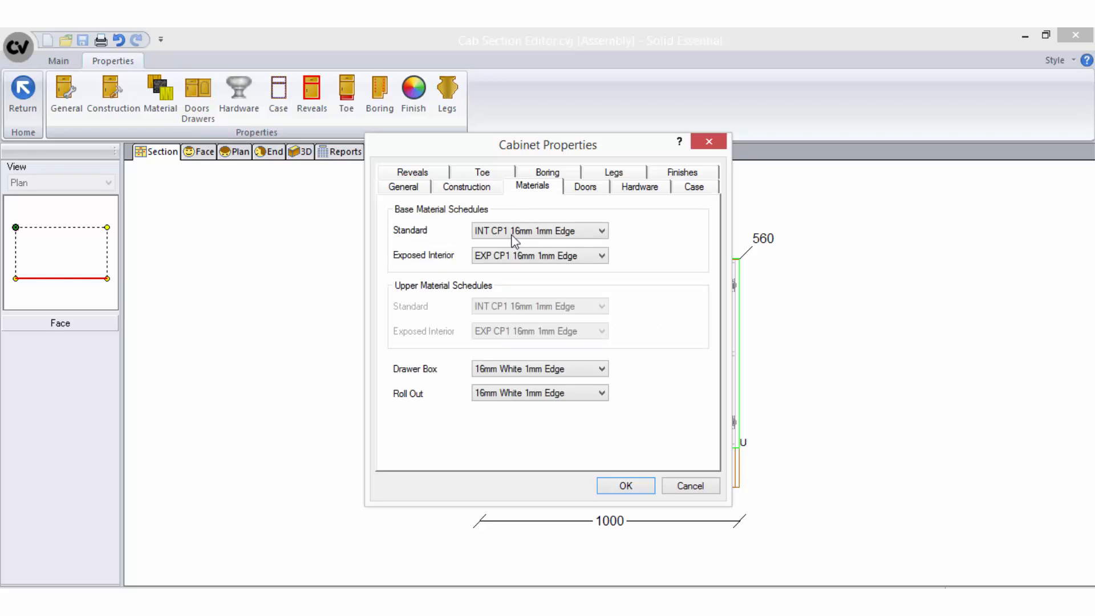
pyautogui.click(495, 174)
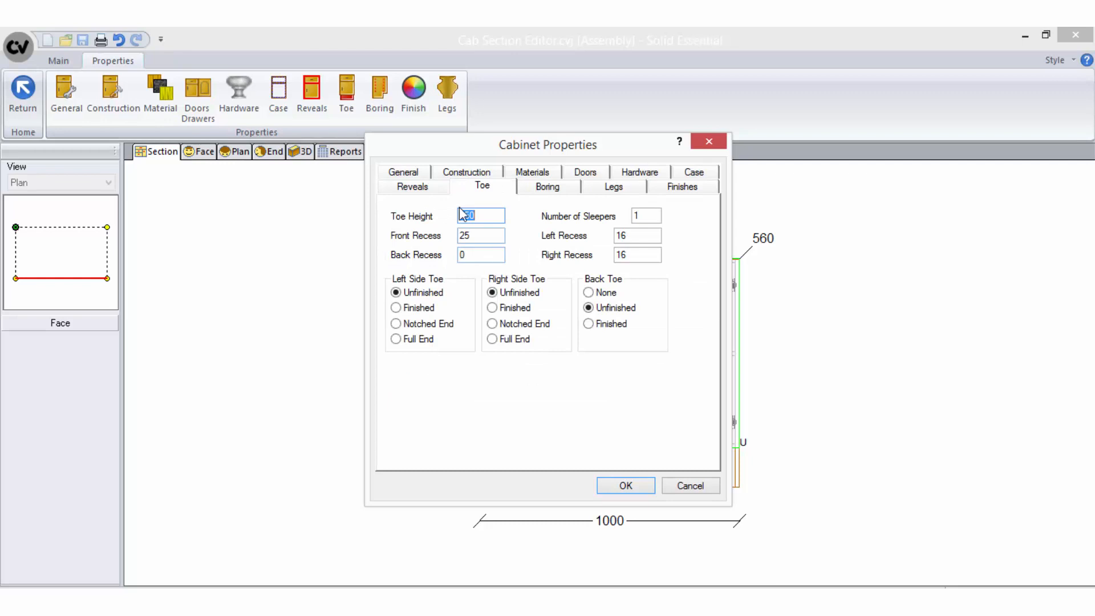
pyautogui.click(431, 188)
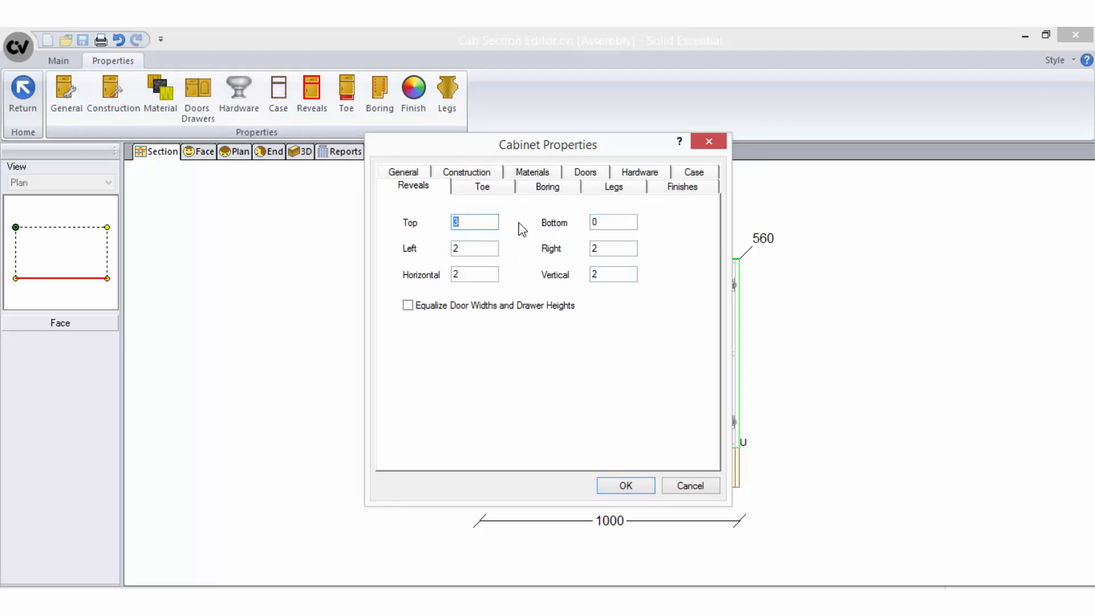
pyautogui.click(530, 172)
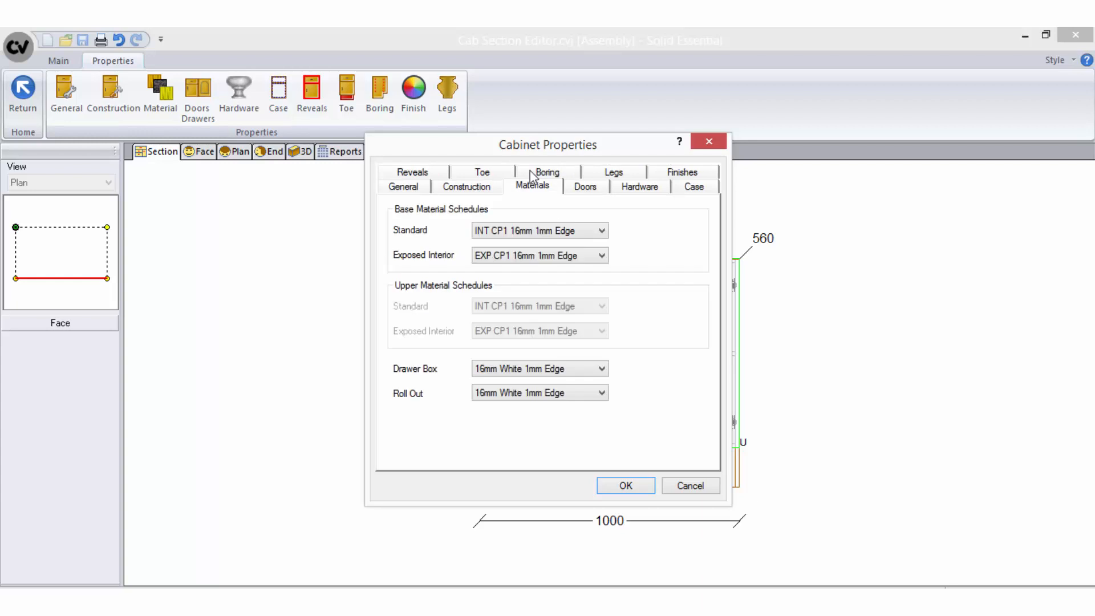
pyautogui.click(630, 190)
pyautogui.click(475, 190)
pyautogui.click(673, 172)
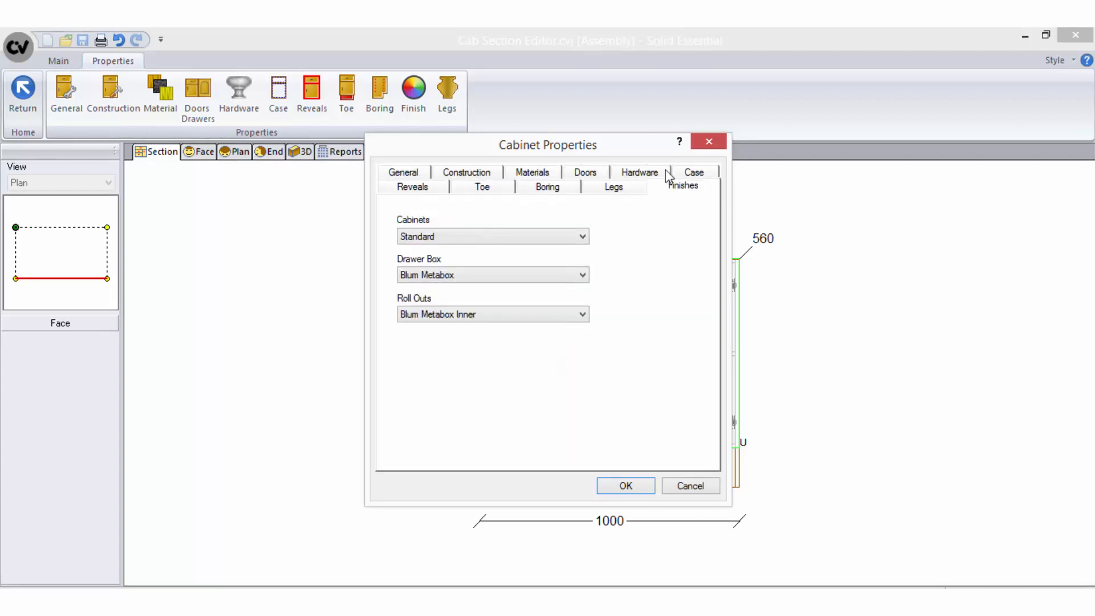
pyautogui.click(699, 489)
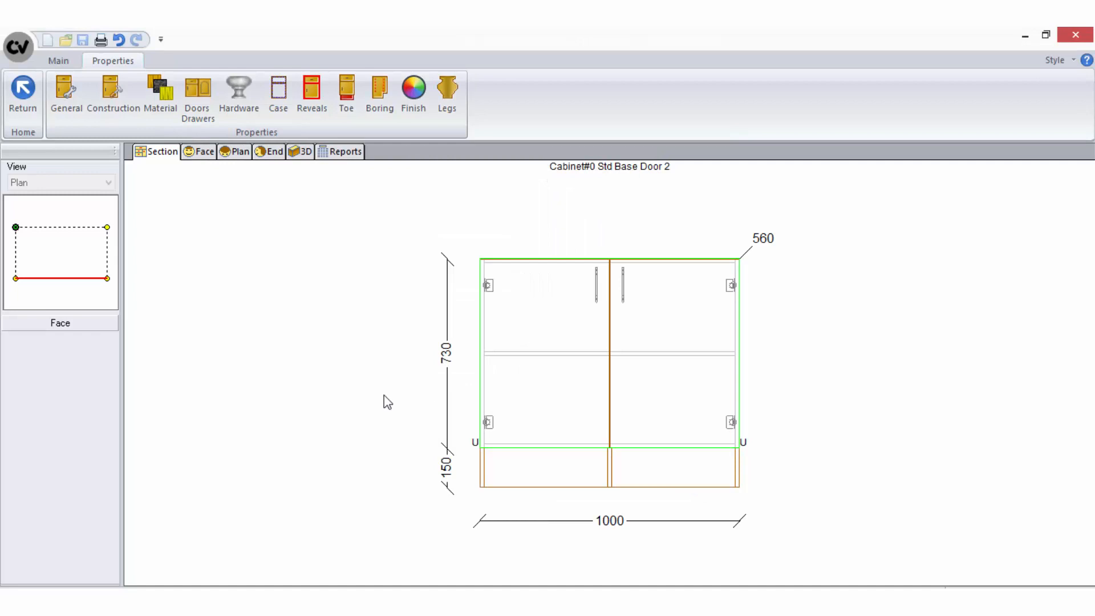
# Examine the left end, back and right end of the cabinet through the plan view selector
pyautogui.click(60, 62)
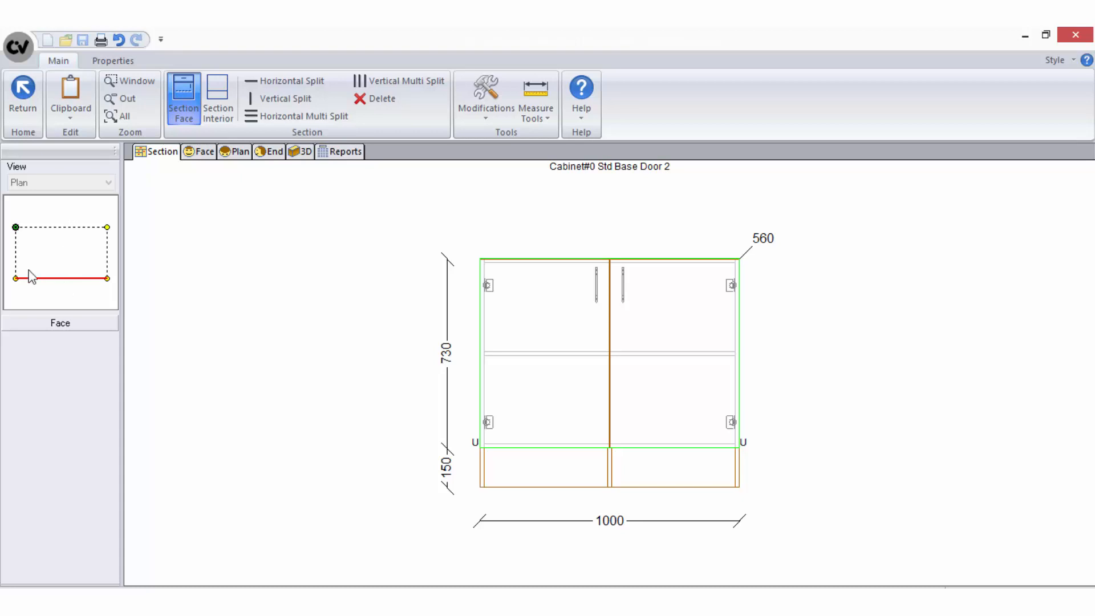
pyautogui.click(17, 255)
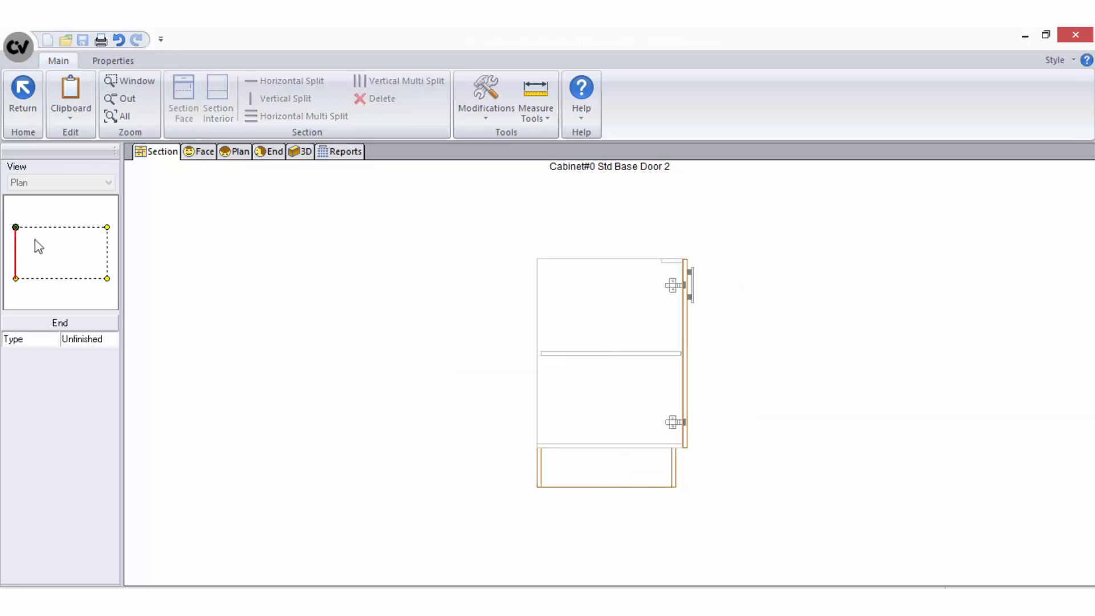
pyautogui.click(47, 228)
pyautogui.click(106, 249)
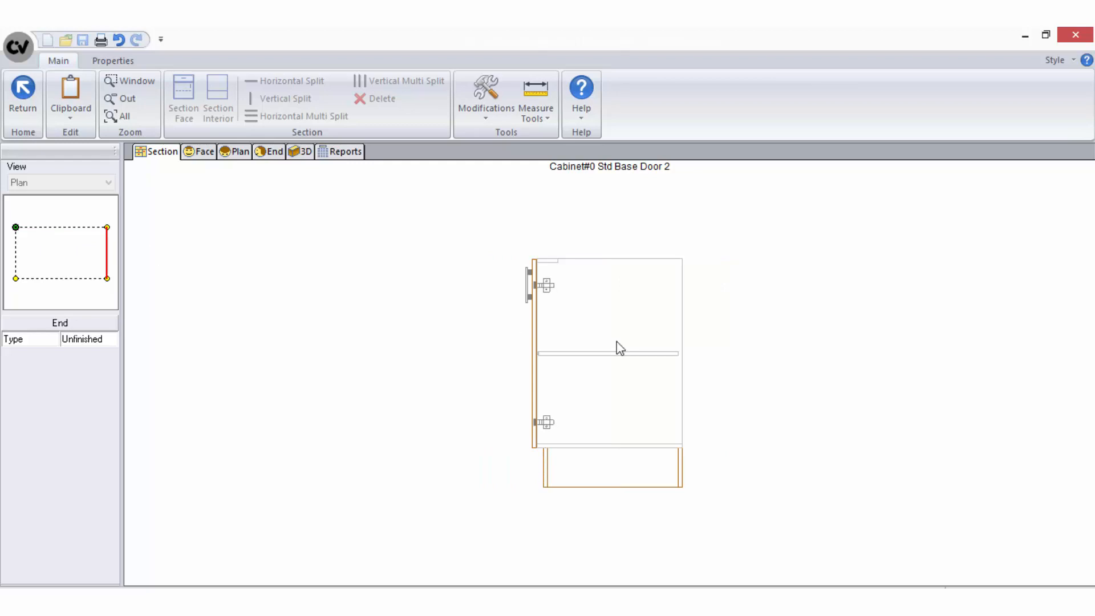
# Set the cabinet's right end type to No End
pyautogui.click(112, 341)
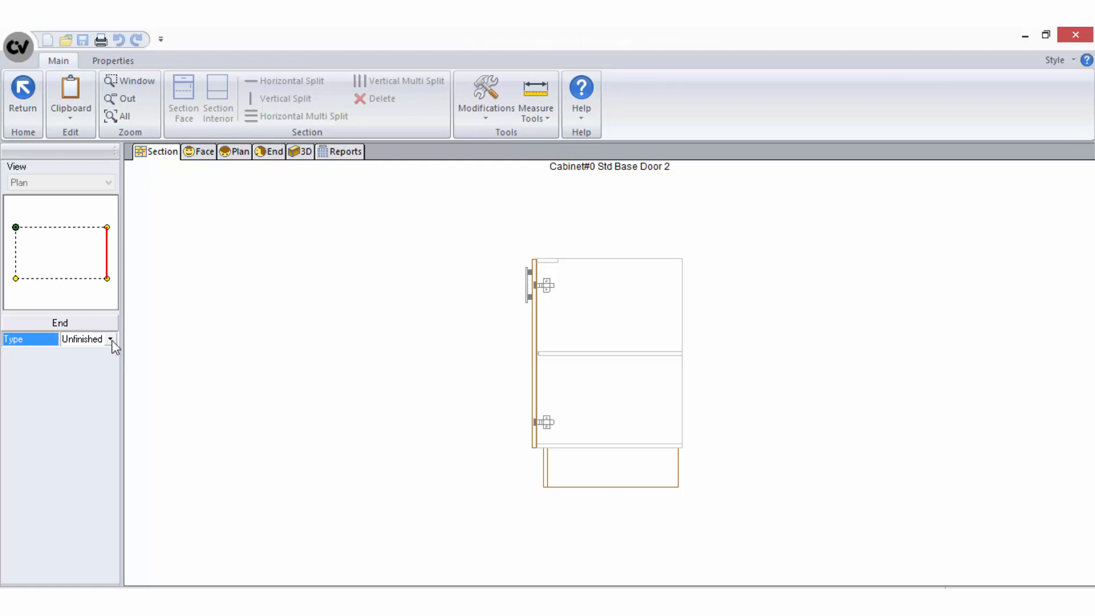
pyautogui.click(111, 340)
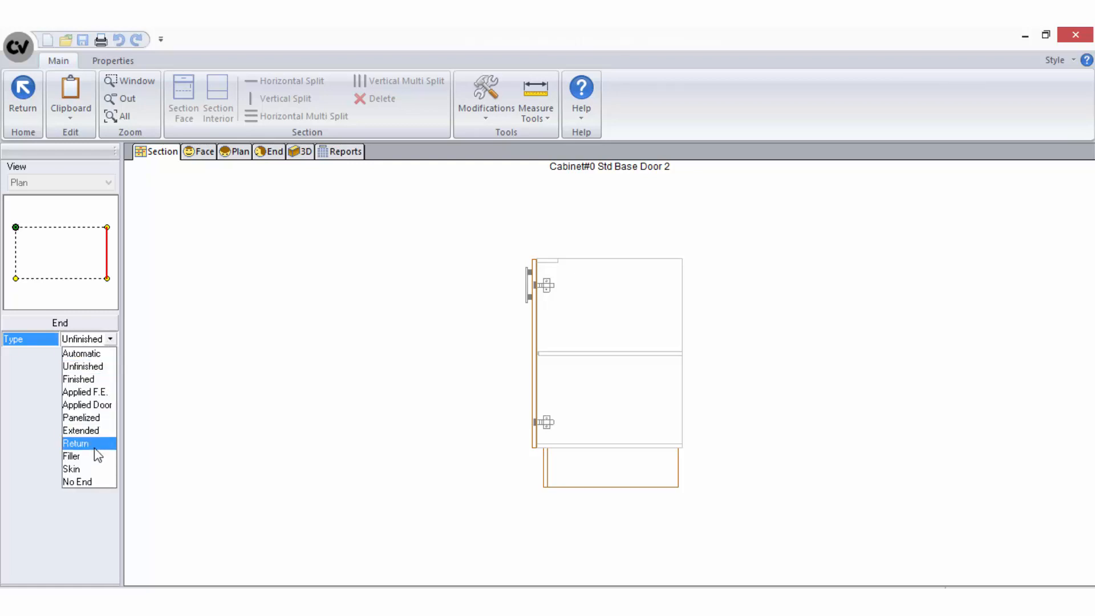
pyautogui.click(104, 483)
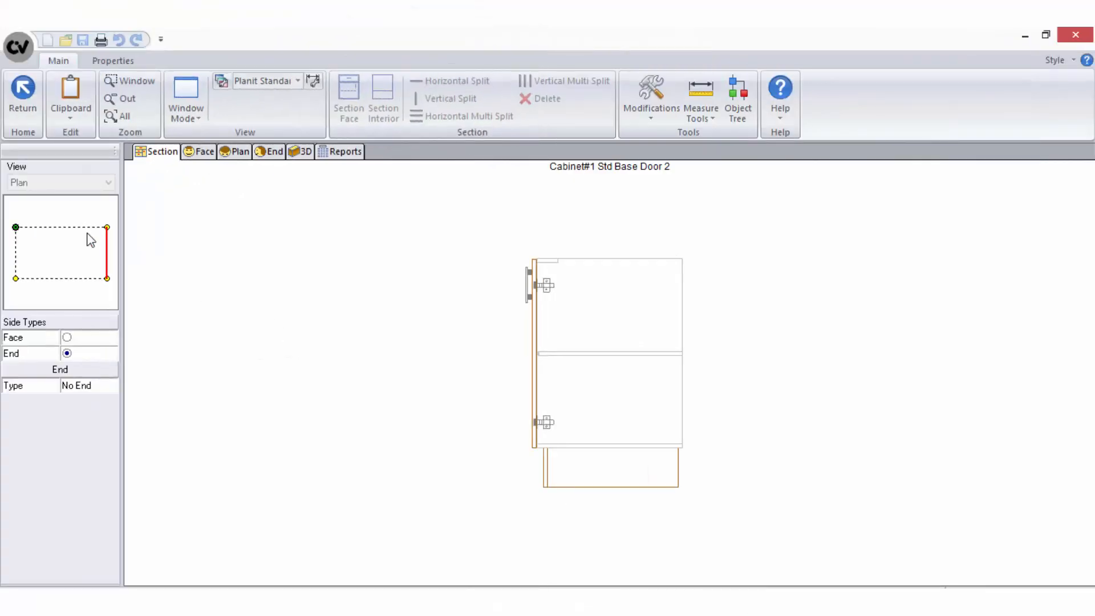
# Change the cabinet's back side to a face, make its opening a Pair Door and inspect the result in 3D
pyautogui.click(85, 227)
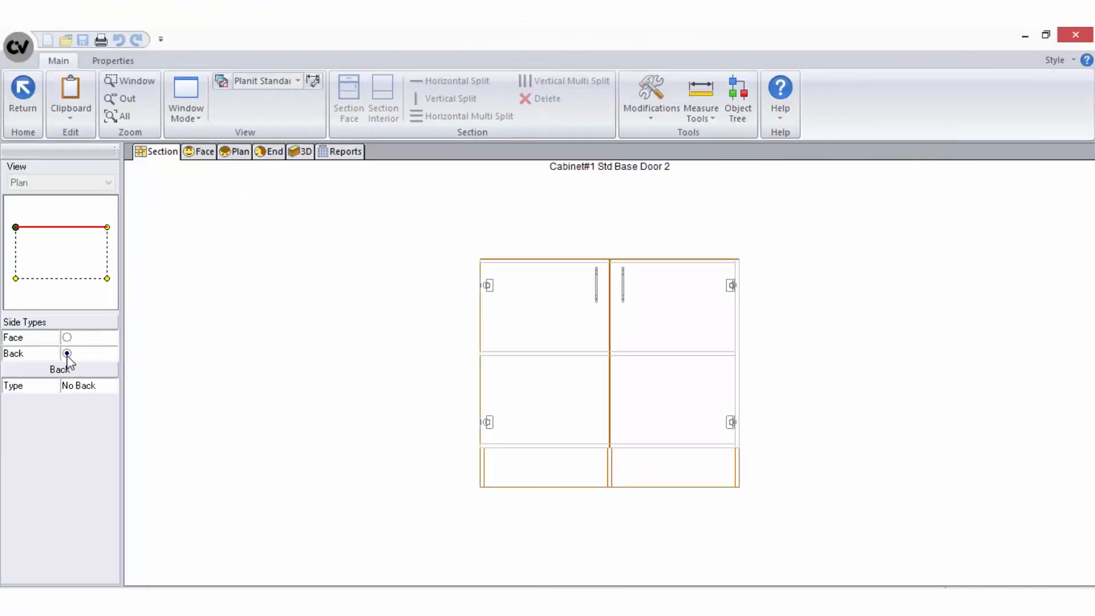
pyautogui.click(67, 337)
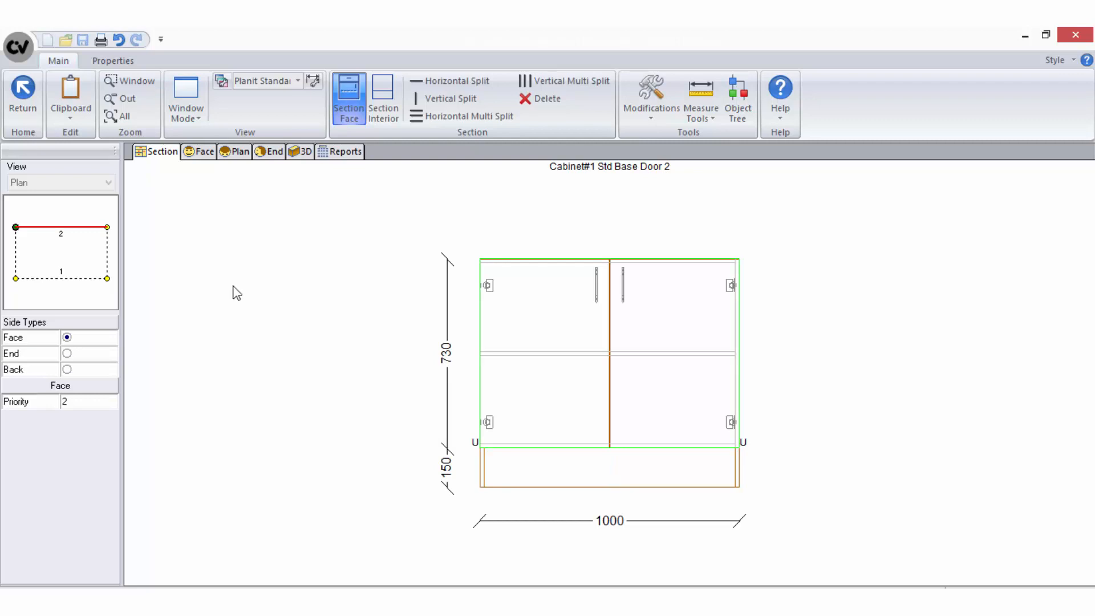
pyautogui.click(607, 340)
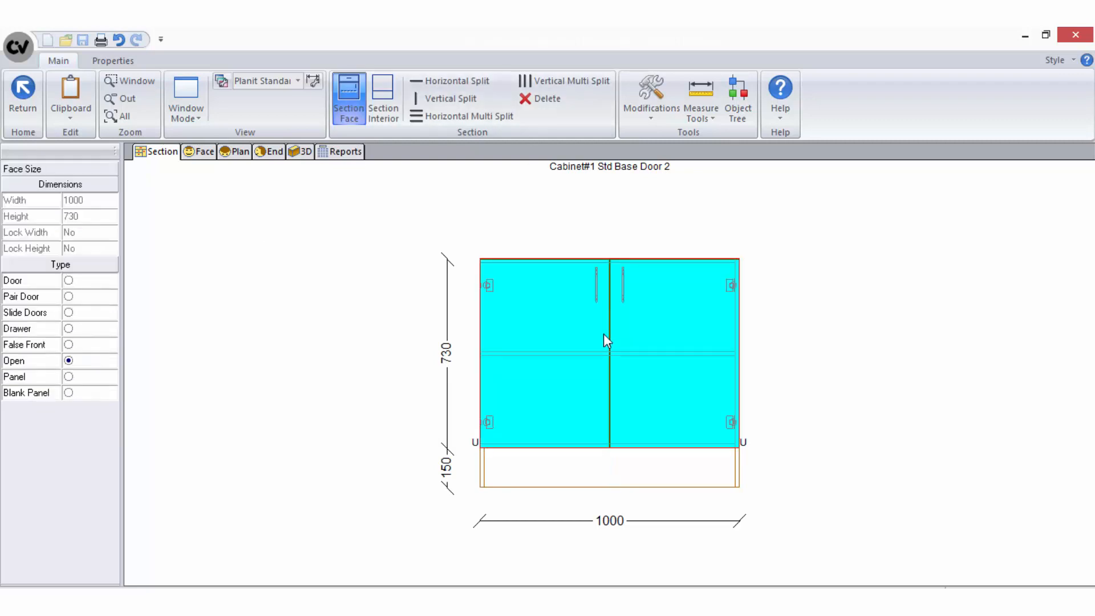
pyautogui.click(69, 297)
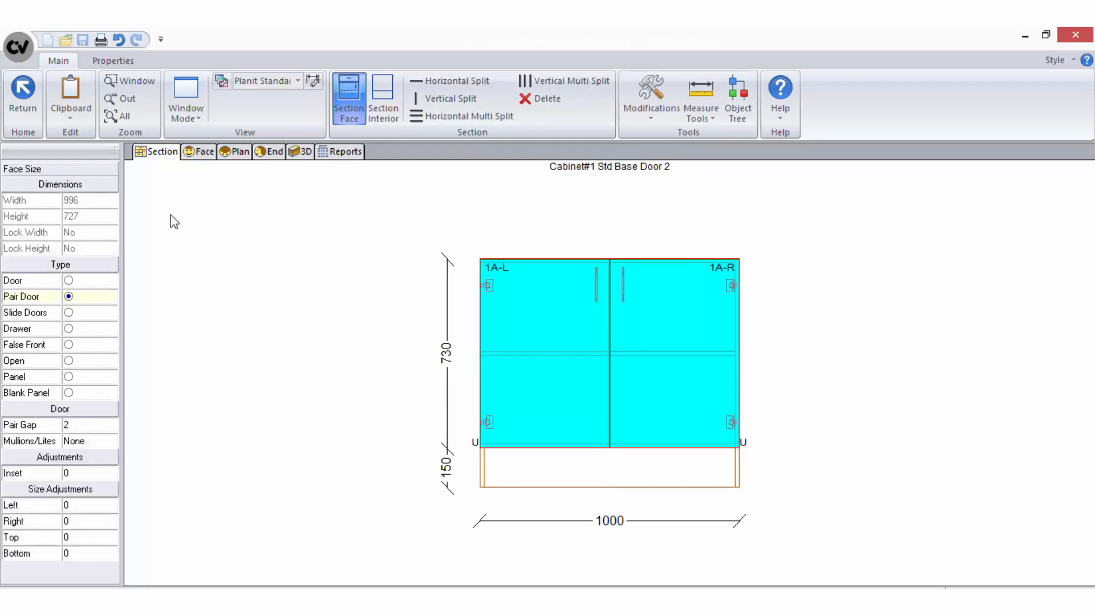
pyautogui.click(301, 152)
pyautogui.moveTo(696, 274); pyautogui.dragTo(884, 327)
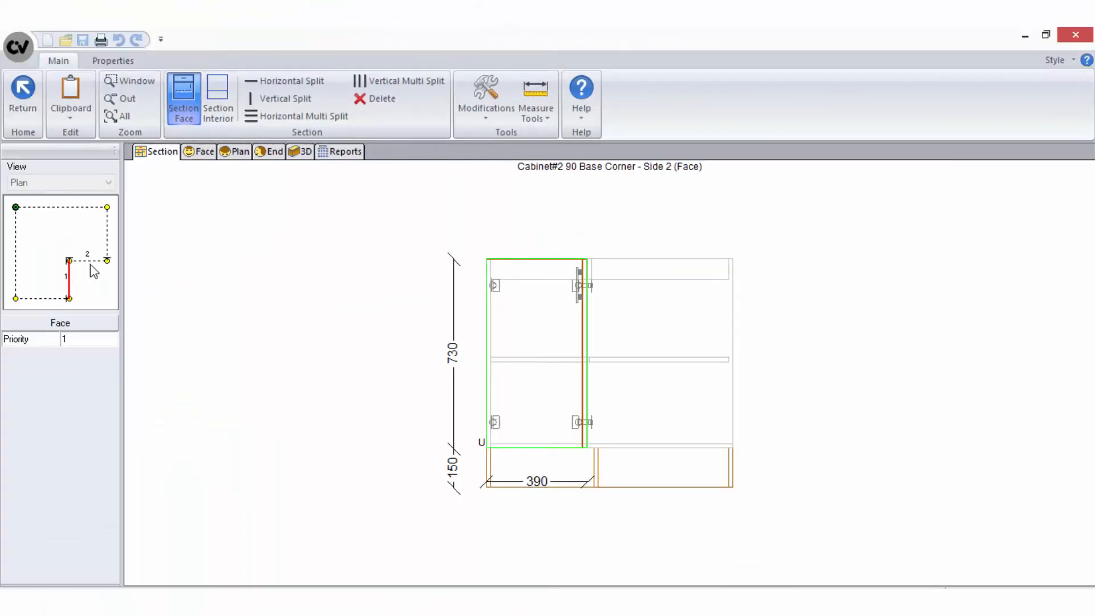
# Examine both door faces of the 90 Base Corner cabinet and their priorities
pyautogui.click(88, 264)
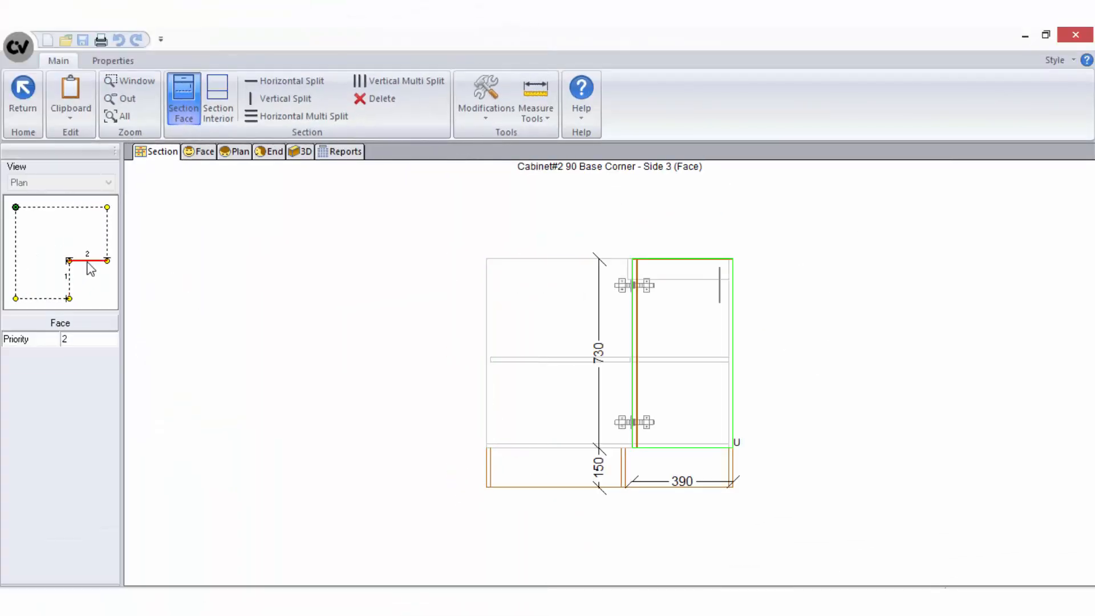
pyautogui.click(78, 282)
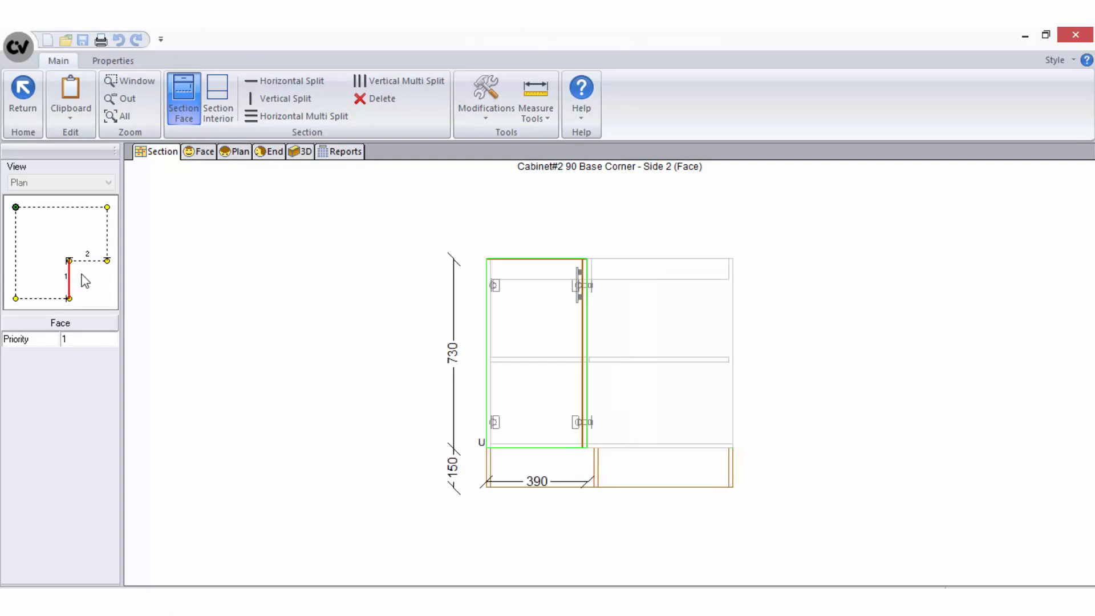
pyautogui.click(92, 275)
pyautogui.click(713, 307)
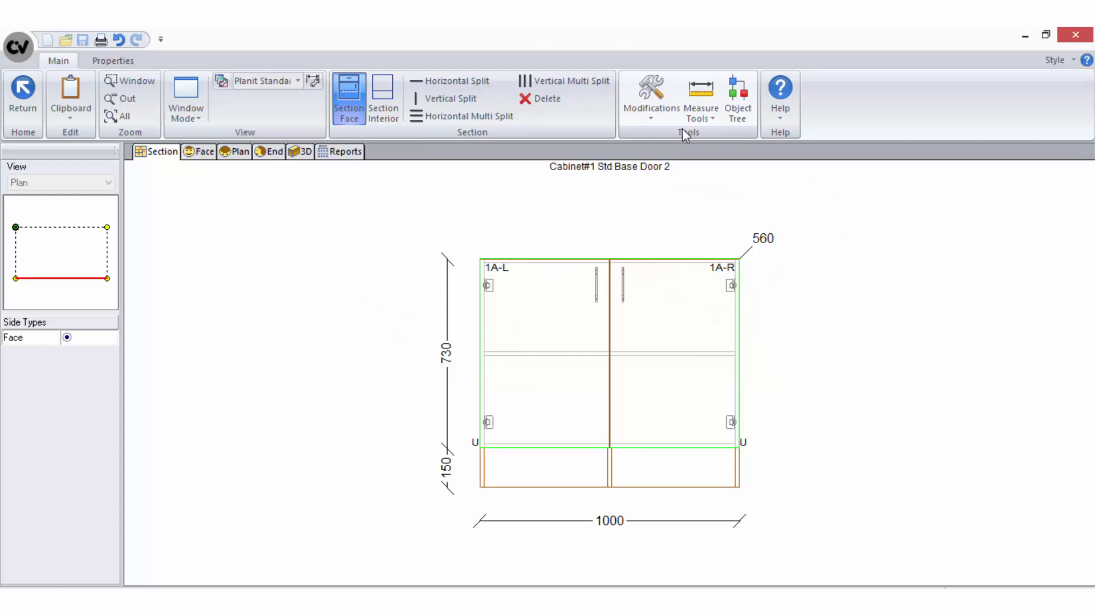
# Review the toe and case parts offered by Hide Parts, toggling Front Toe on and off, and close without hiding anything
pyautogui.click(655, 114)
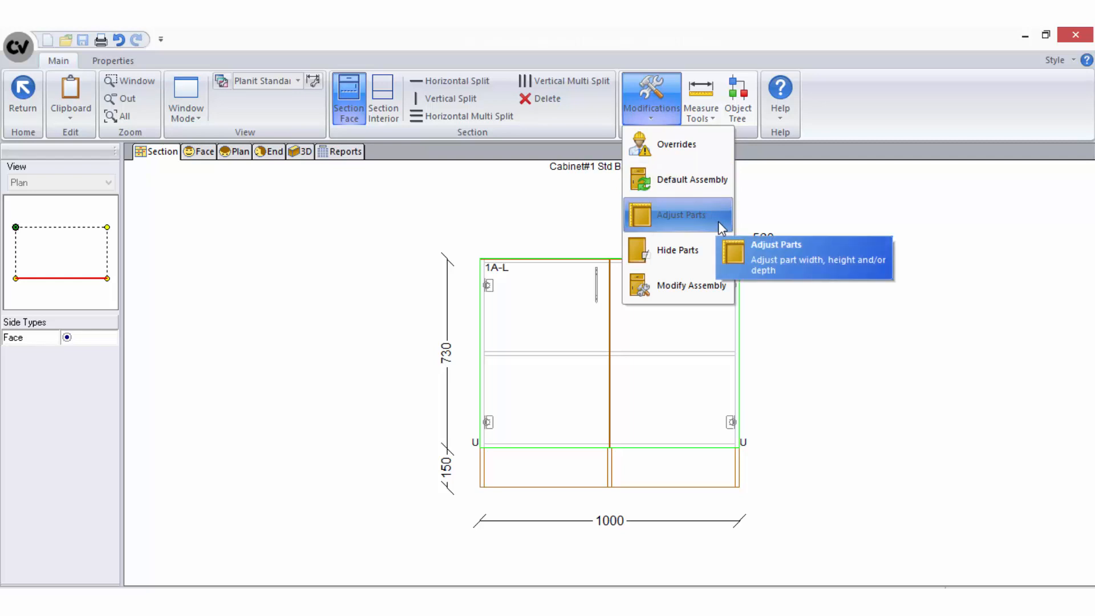
pyautogui.click(713, 250)
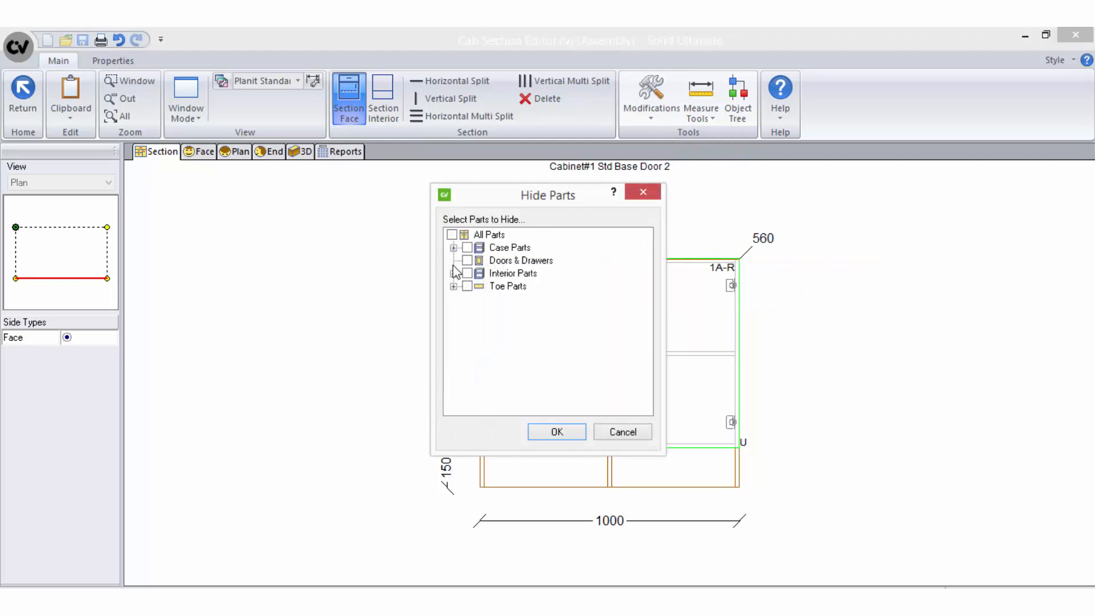
pyautogui.click(453, 286)
pyautogui.click(483, 300)
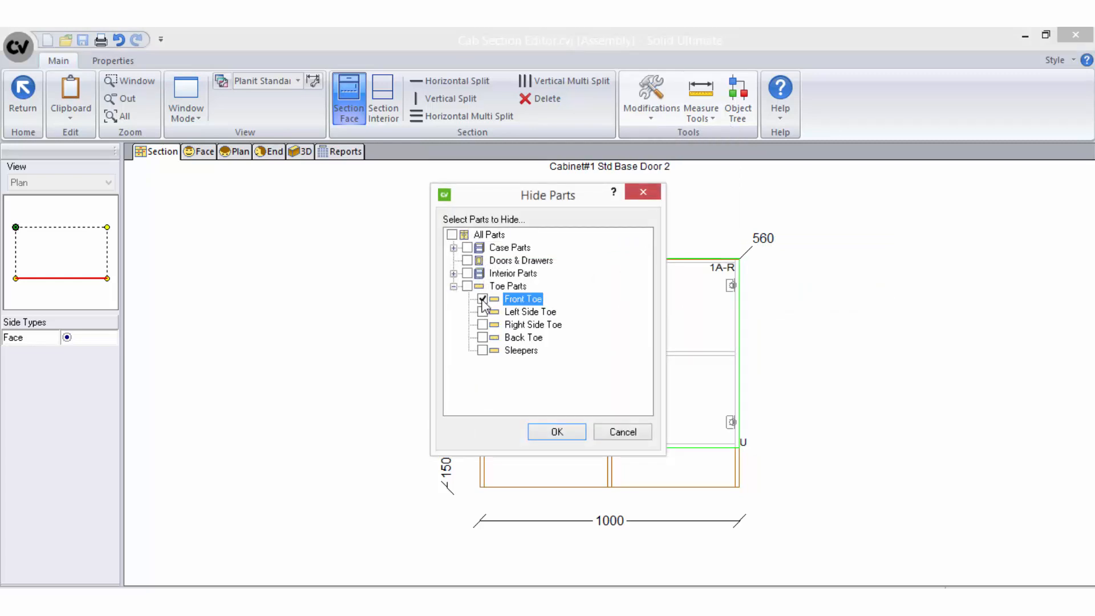
pyautogui.click(483, 299)
pyautogui.click(453, 248)
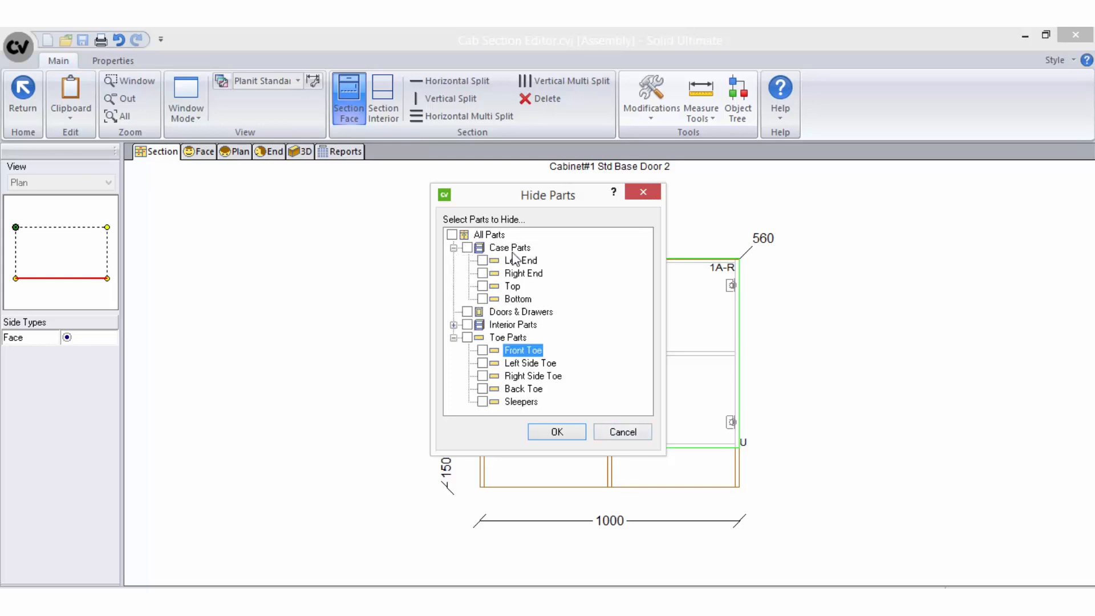
pyautogui.click(622, 432)
# Look at the Modify Assembly option and the base cabinet's parameters in the Object Tree, closing it without changes
pyautogui.click(669, 113)
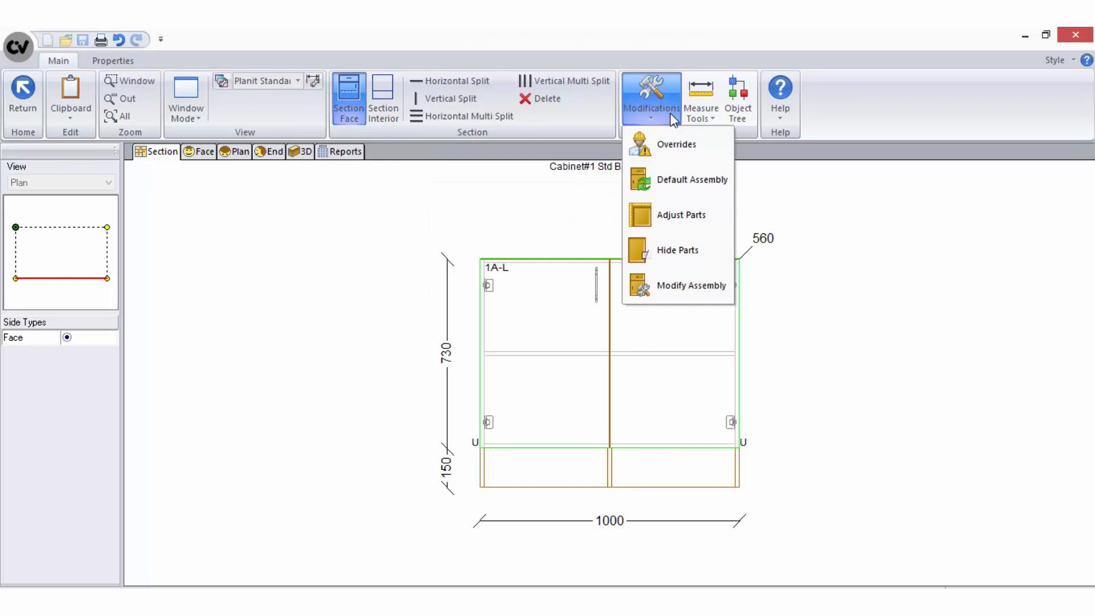
pyautogui.click(706, 287)
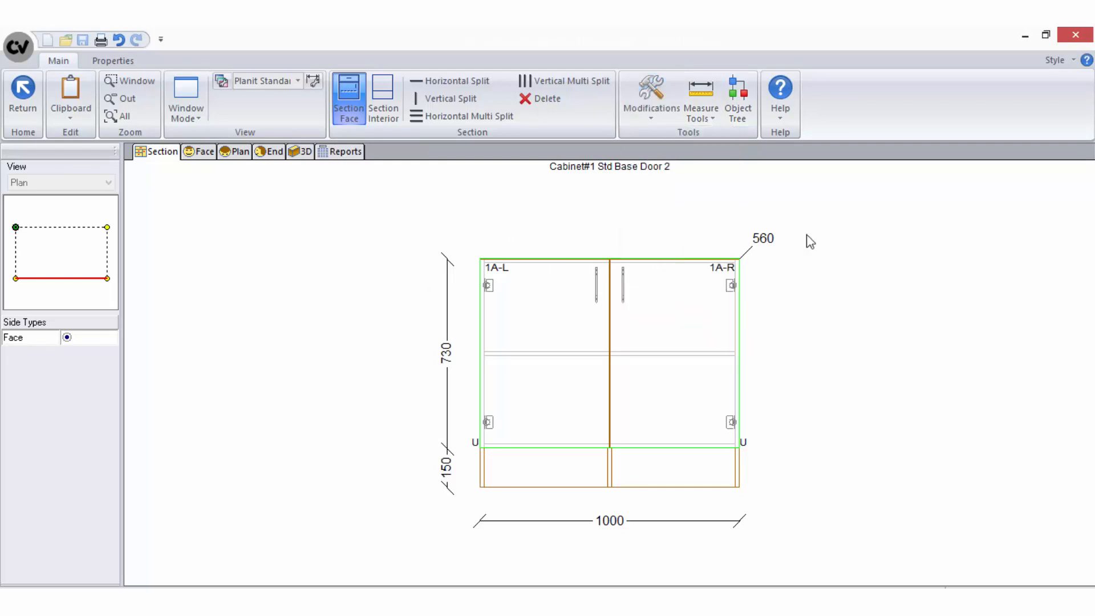
pyautogui.click(738, 114)
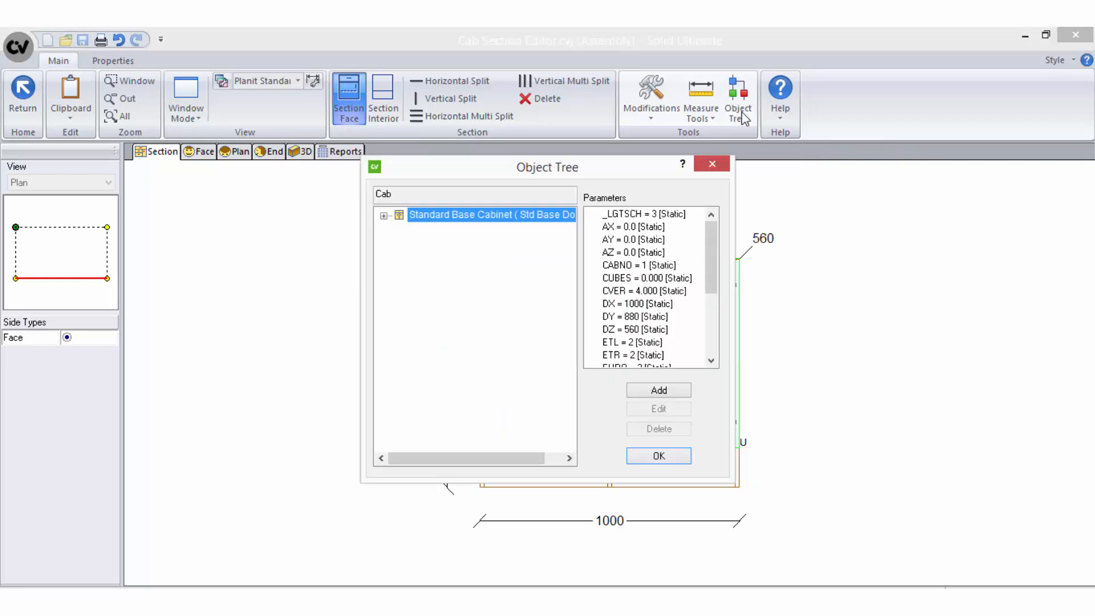
pyautogui.click(711, 165)
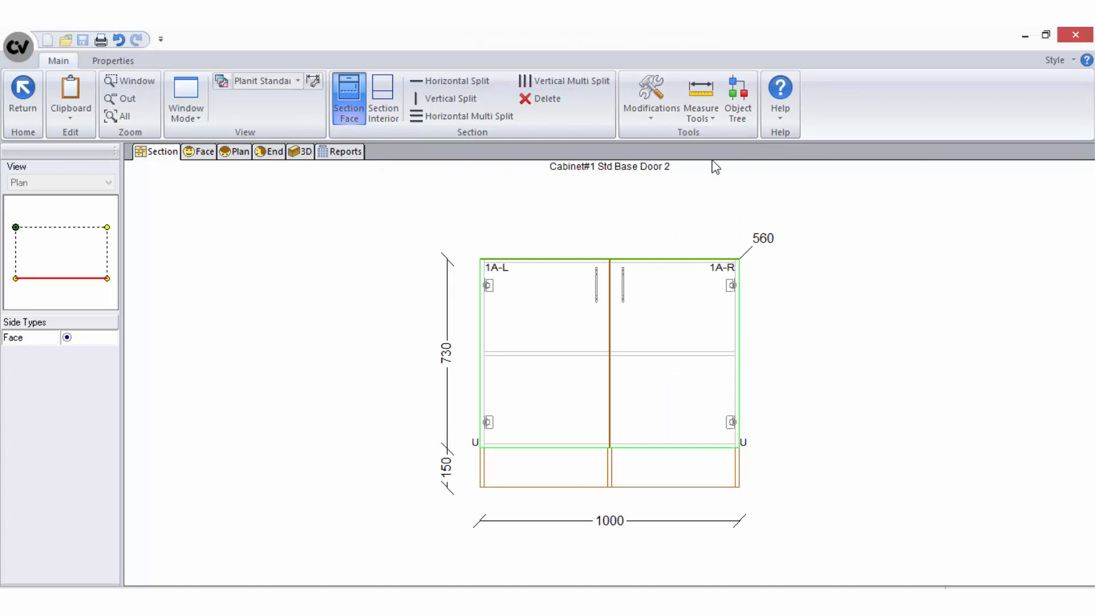